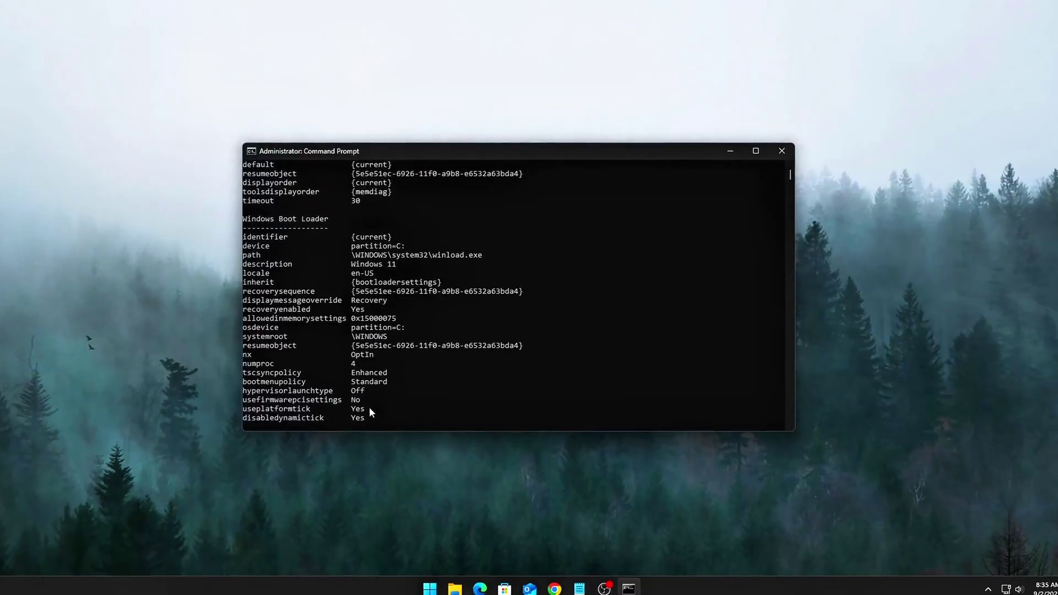
Step: Create a new DWORD (32-bit) value under Tcpip Parameters using the pasted DisableTaskOffload name
drag(368, 407, 229, 417)
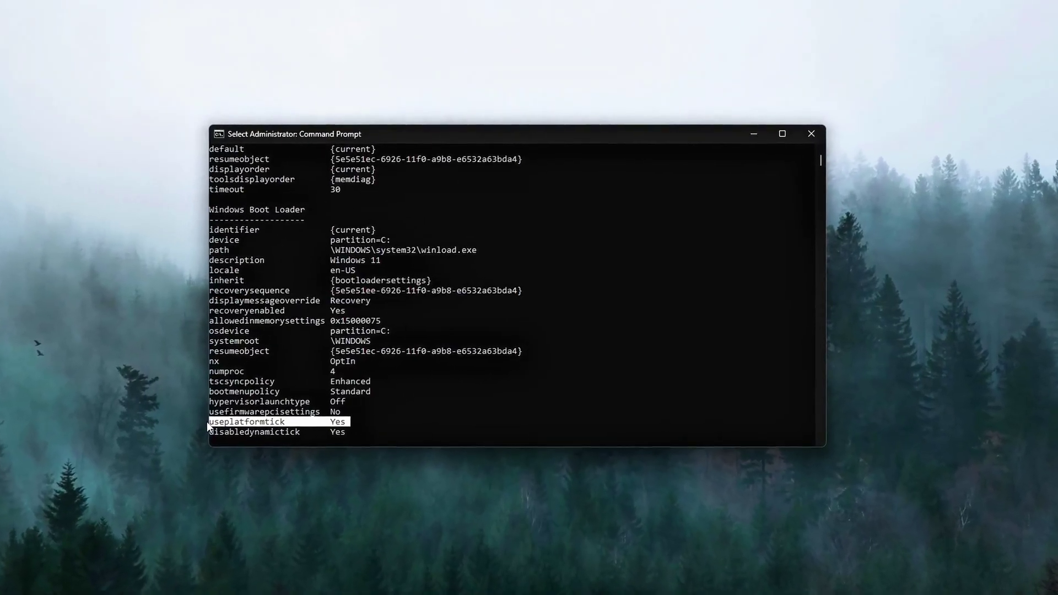
scroll(363, 439, down, 1)
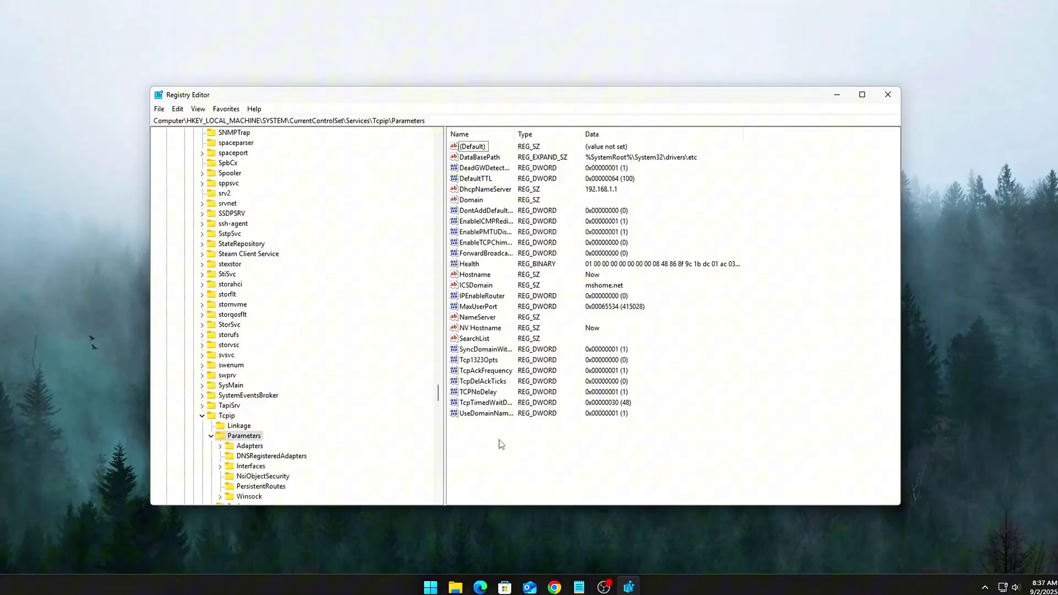
right_click(501, 444)
mouse_move(550, 448)
click(628, 492)
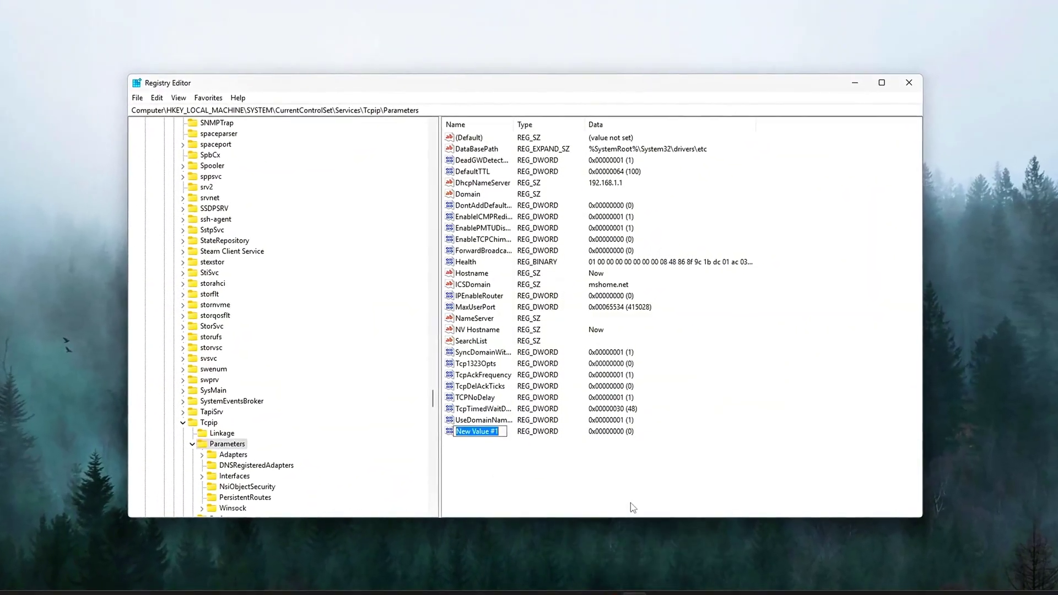
text(Name: DisableTaskOffload)
key(Return)
Step: Rename the value to remove the stray 'Name: ' prefix, leaving DisableTaskOffload
right_click(498, 431)
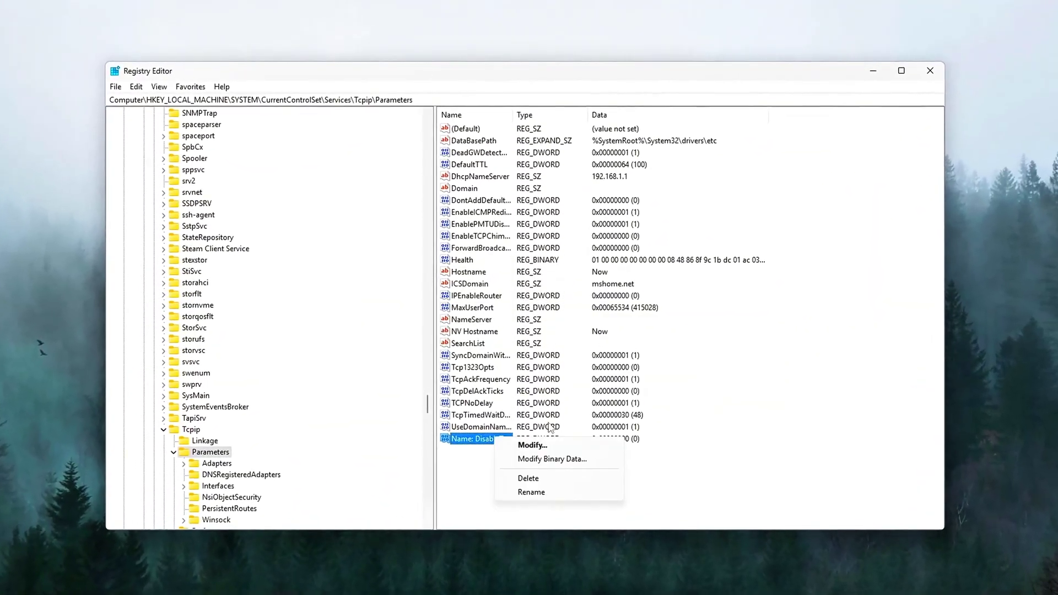
click(549, 446)
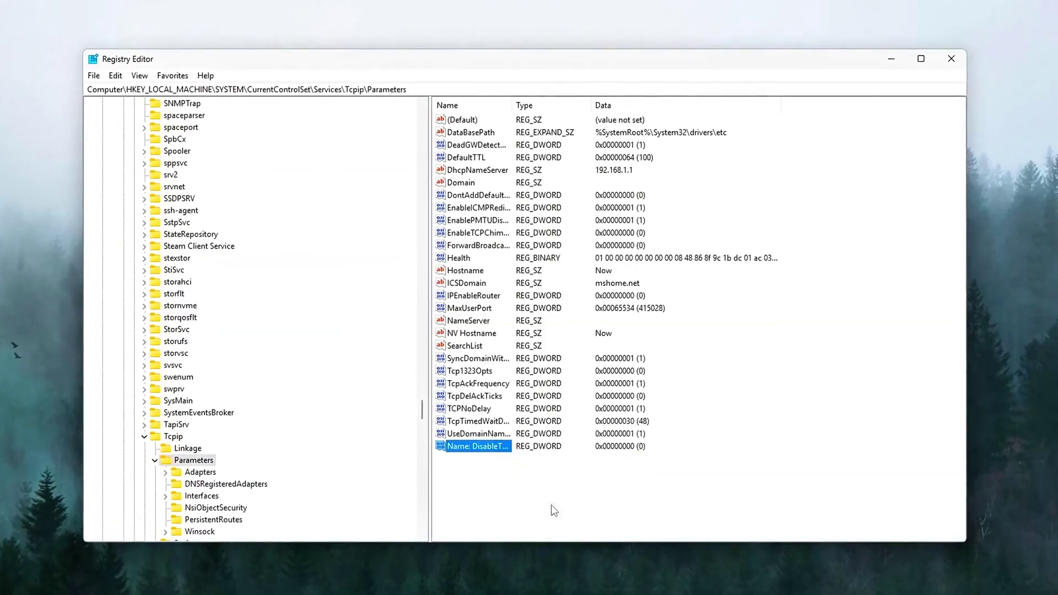
drag(472, 446, 371, 456)
key(BackSpace)
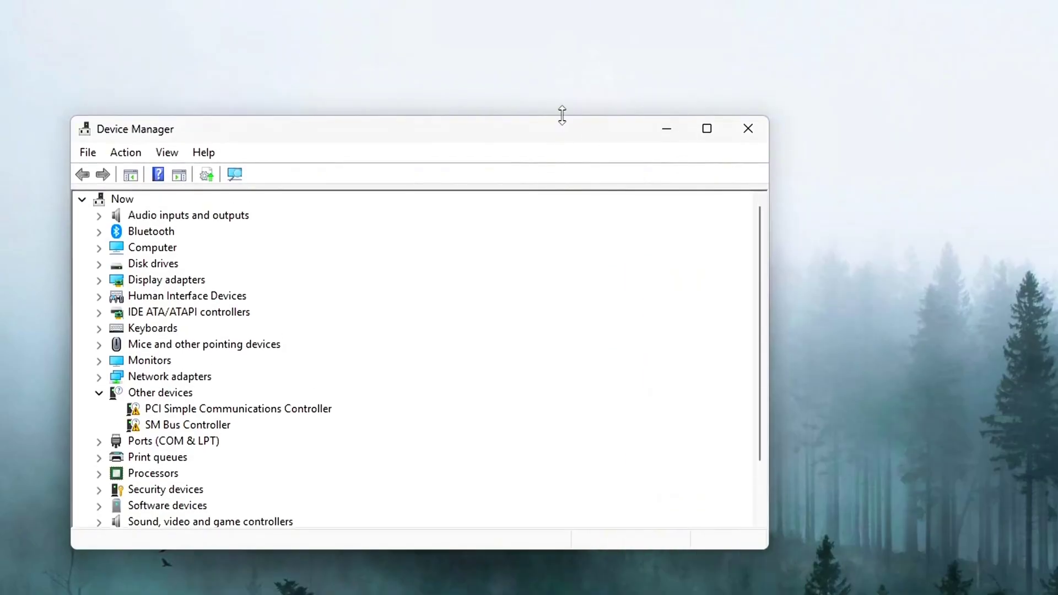
Step: Enlarge Device Manager, expand Sound, video and game controllers and Network adapters, then close it
drag(562, 114, 564, 44)
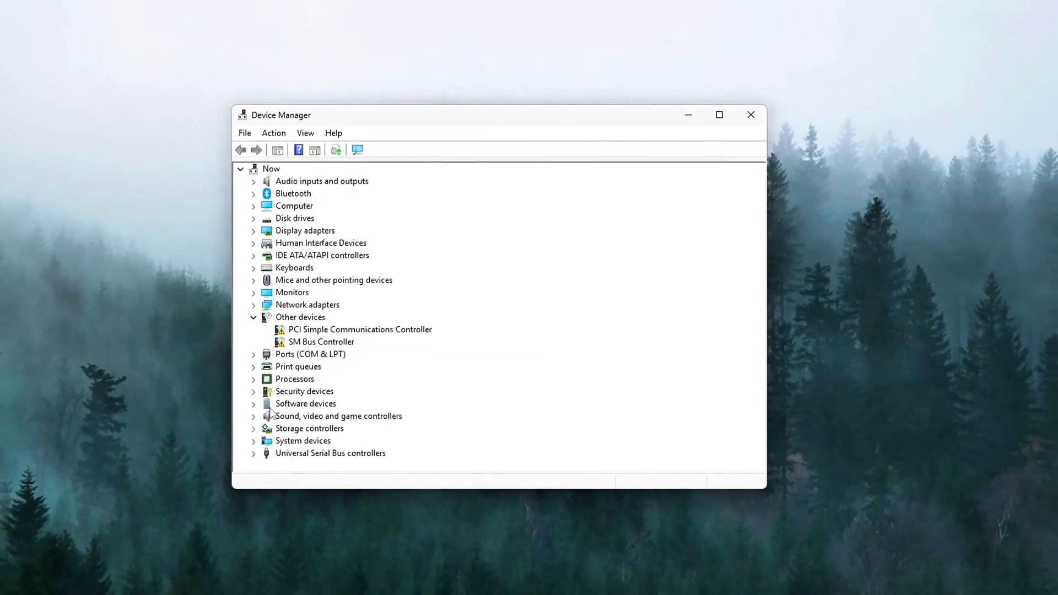
click(253, 416)
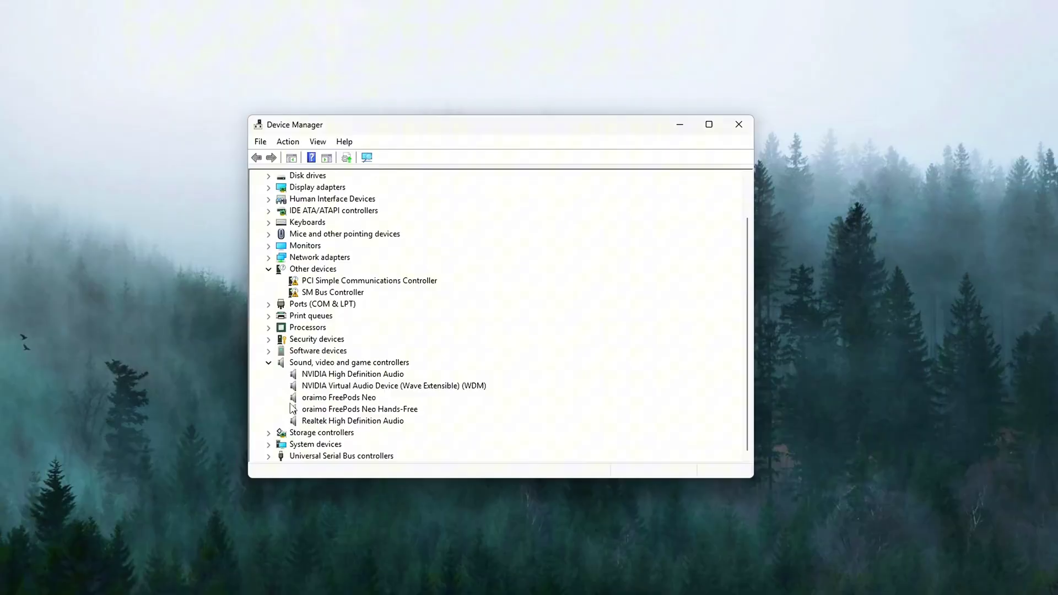
click(267, 257)
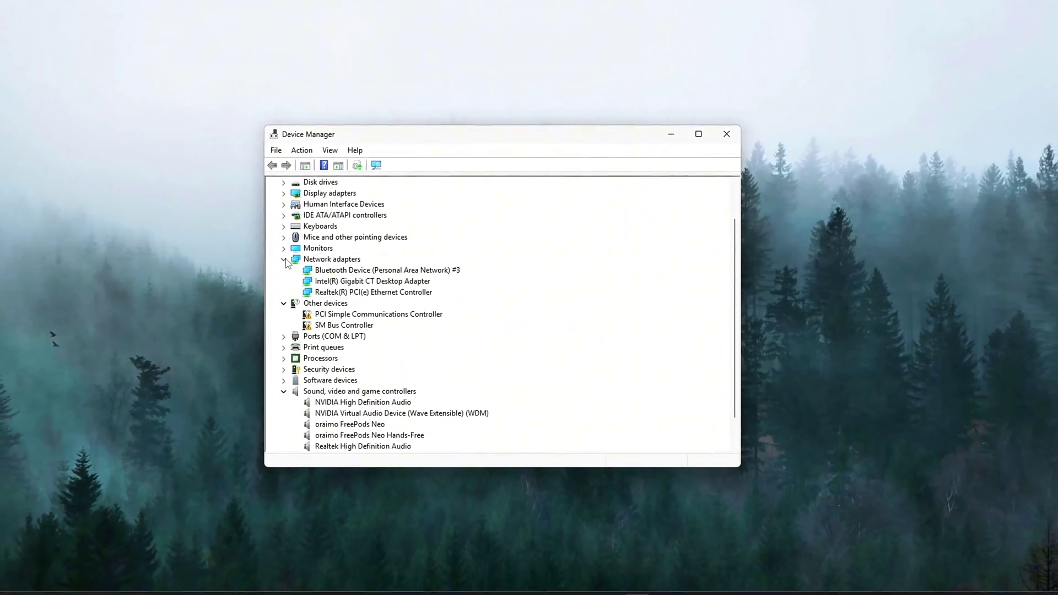
scroll(295, 270, down, 1)
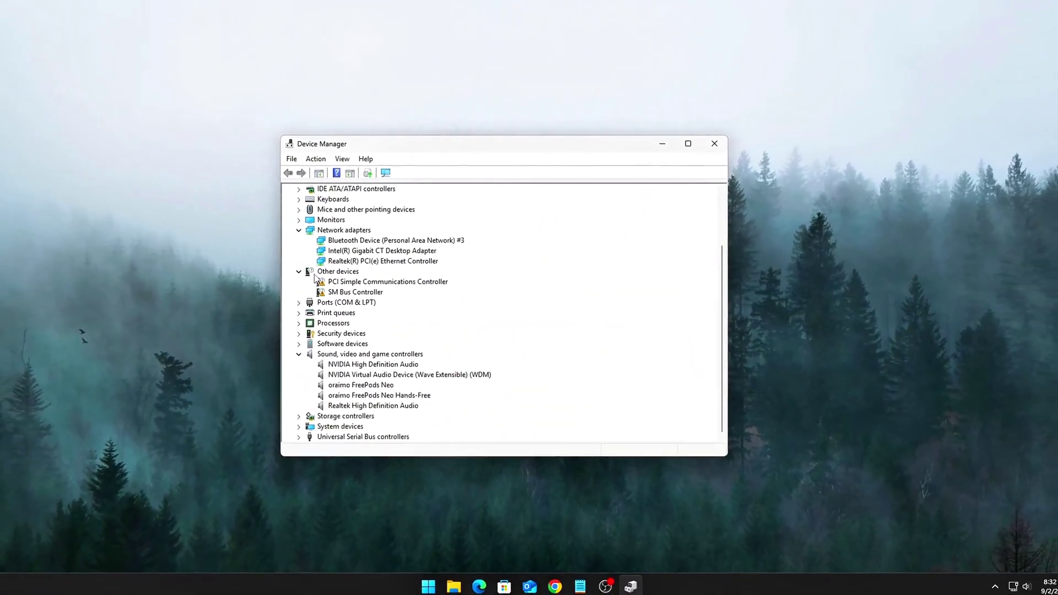
click(714, 144)
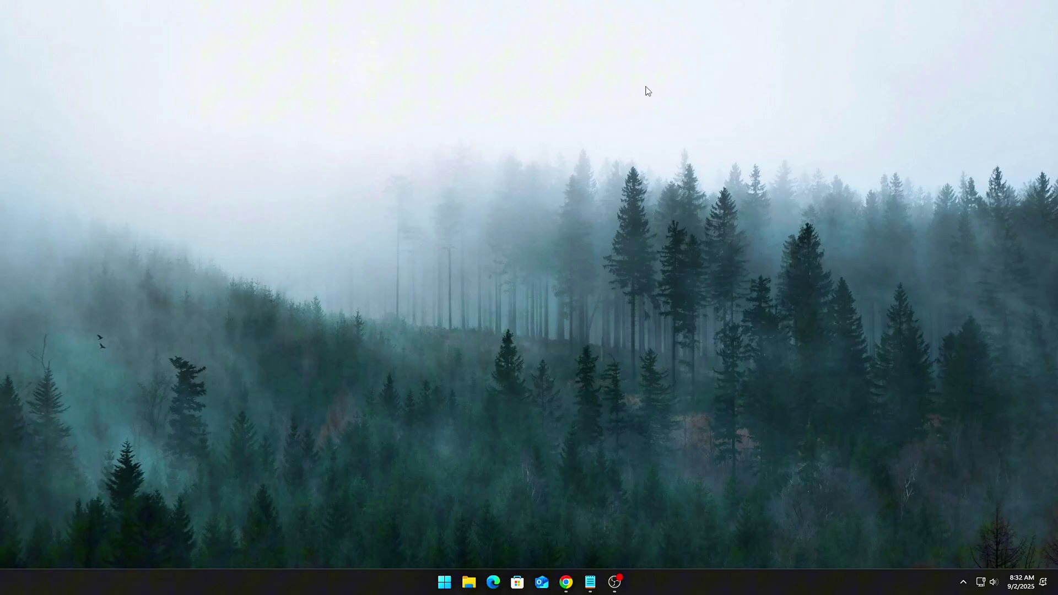
Step: Reopen Device Manager from the Win+X menu and move it to the screen centre
key(super+x)
click(424, 336)
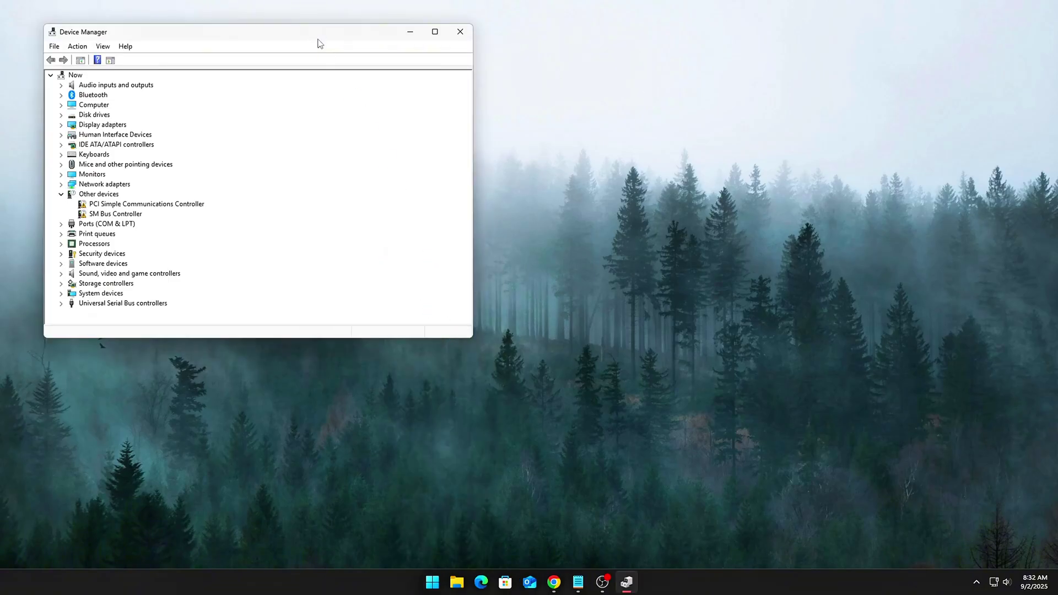
drag(319, 39, 599, 170)
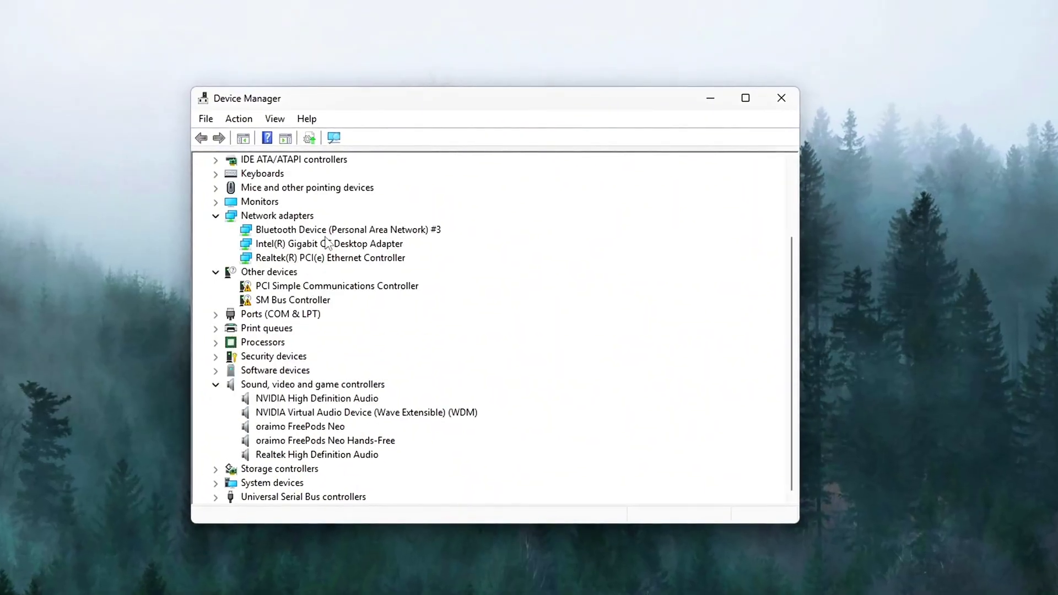
Step: Review the Realtek PCI(e) Ethernet Controller's Events tab entries, then close its properties
right_click(315, 259)
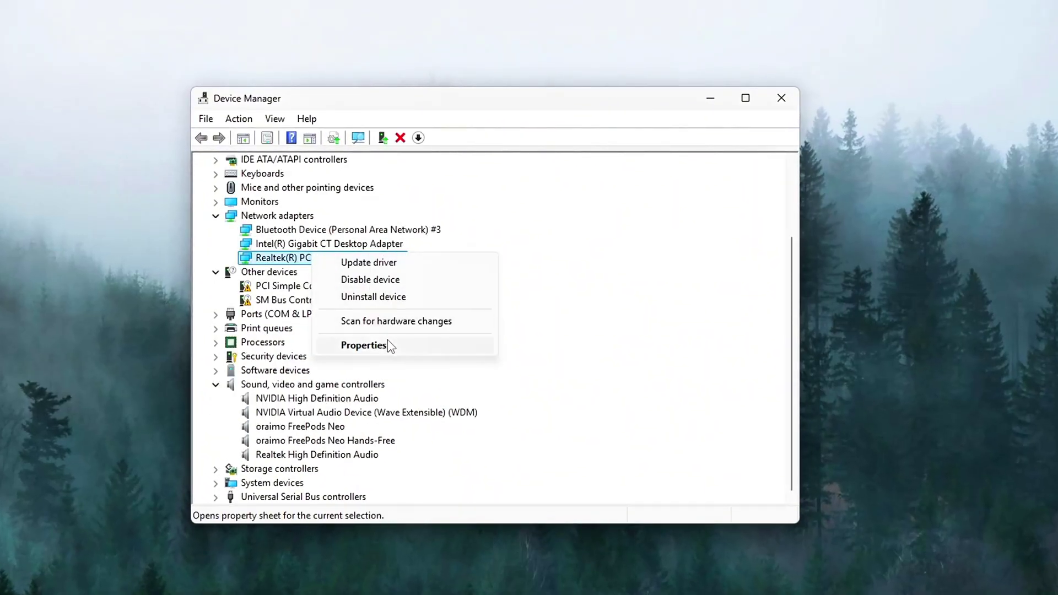
click(364, 345)
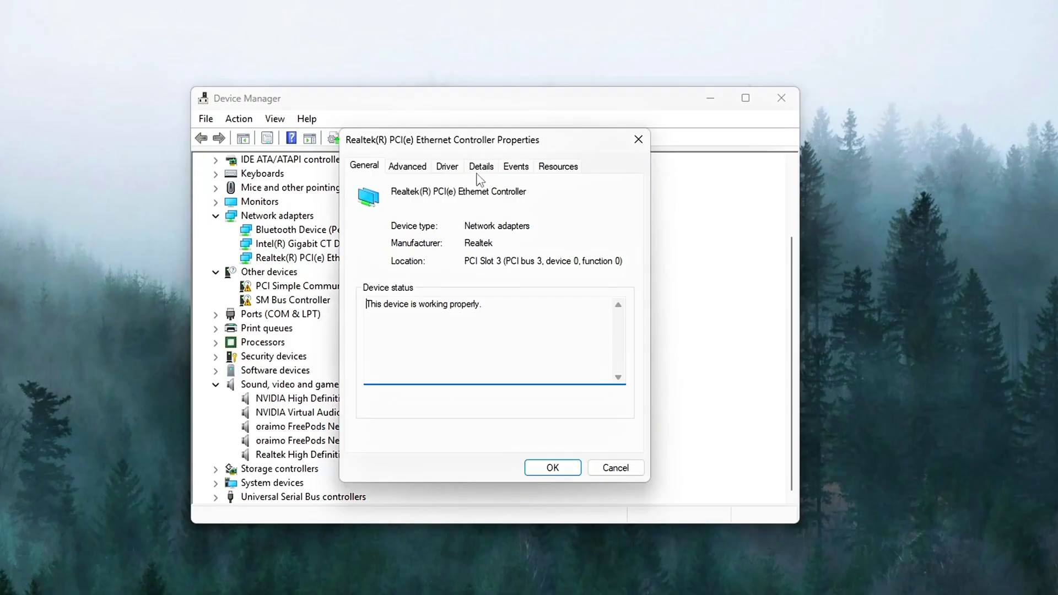
click(521, 167)
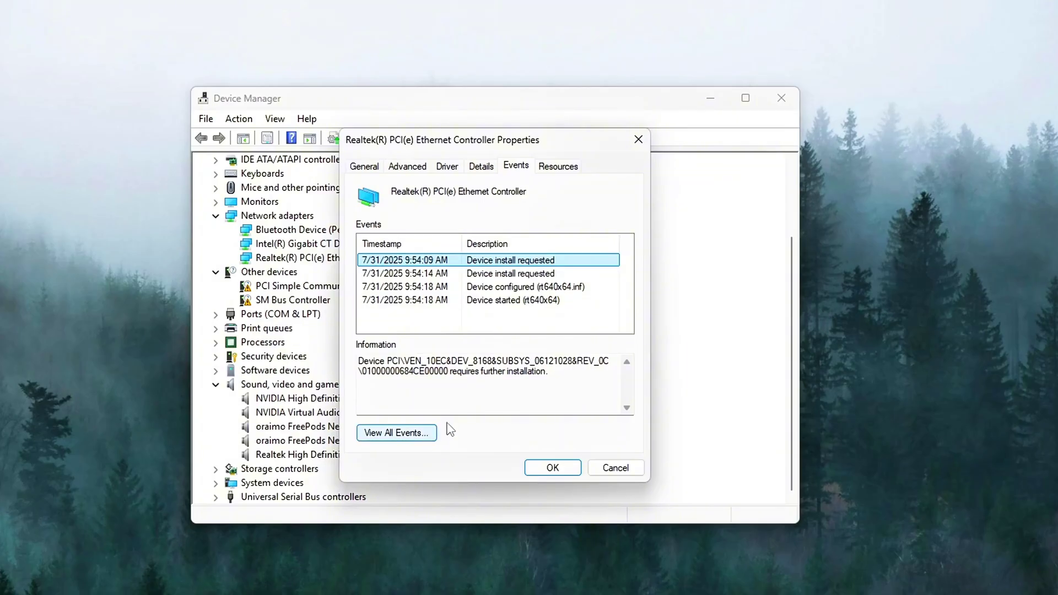
right_click(404, 286)
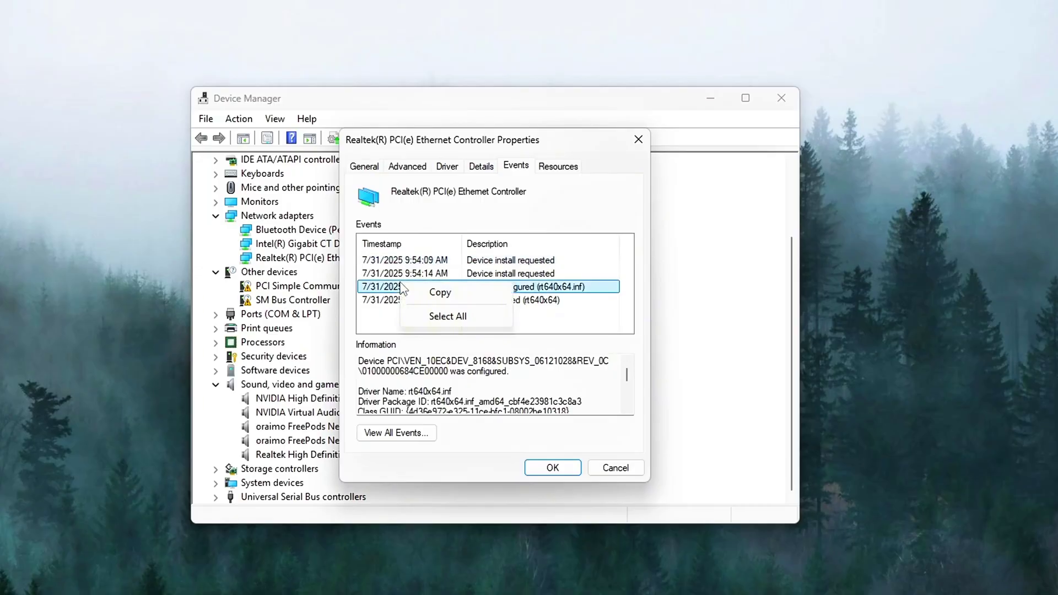
click(393, 273)
click(405, 259)
click(406, 300)
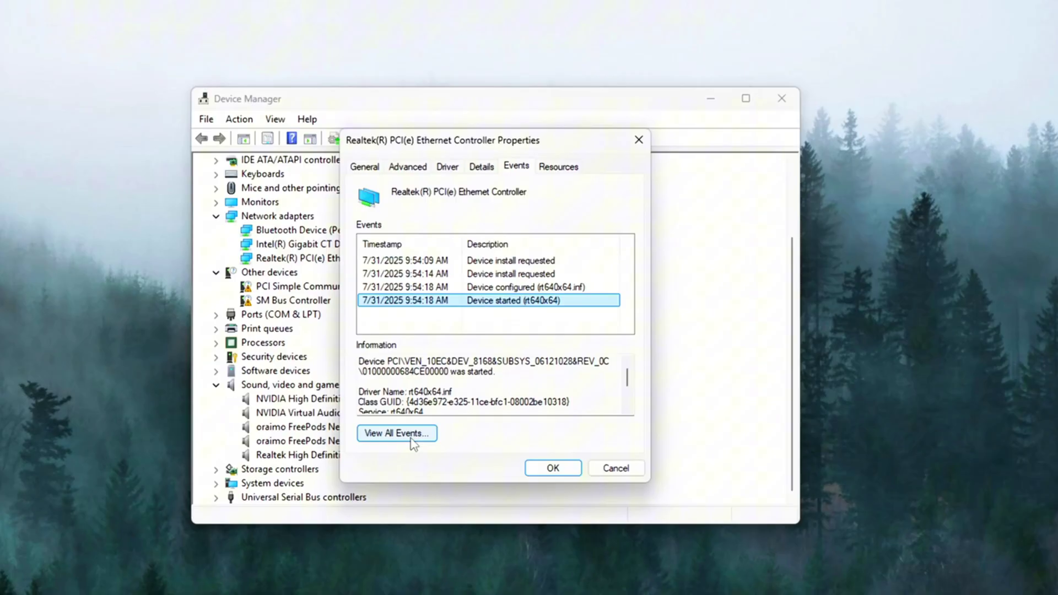
key(Escape)
Step: Disable the NVIDIA Virtual Audio Device and confirm the prompt
scroll(286, 364, up, 2)
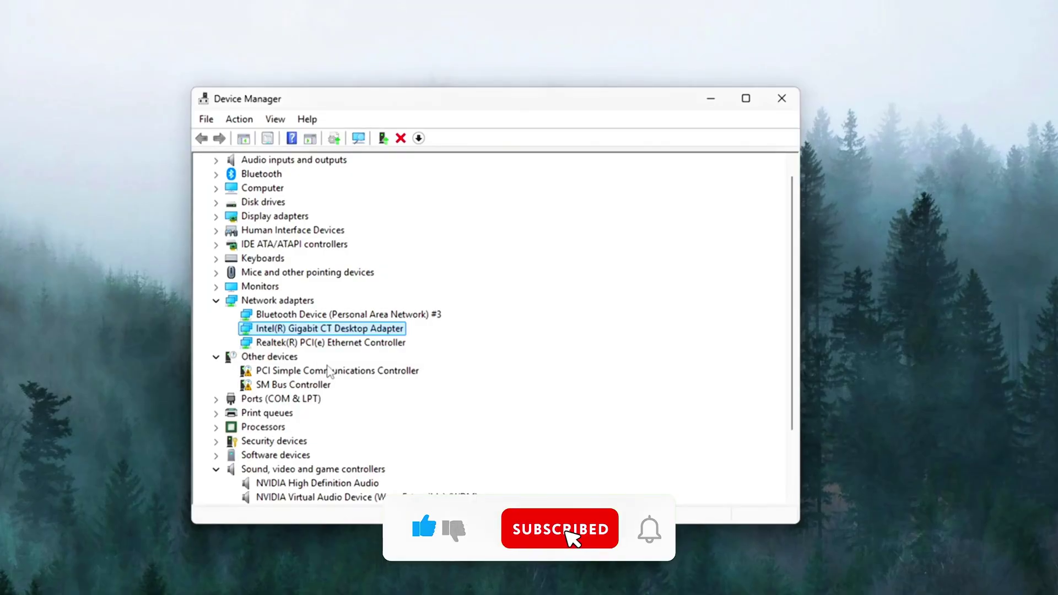
right_click(341, 332)
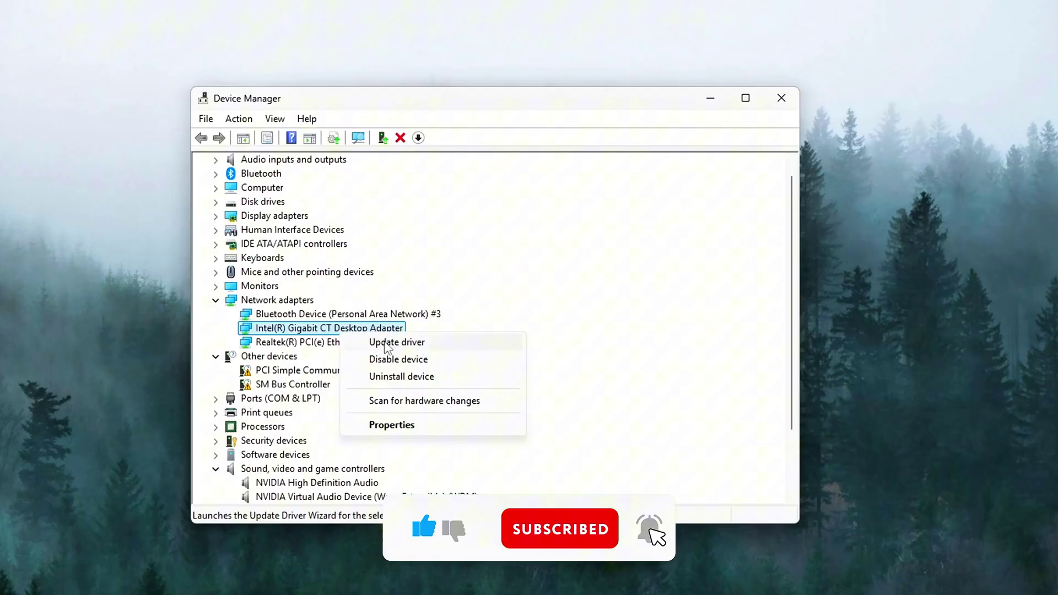
click(249, 385)
scroll(347, 437, down, 2)
right_click(277, 418)
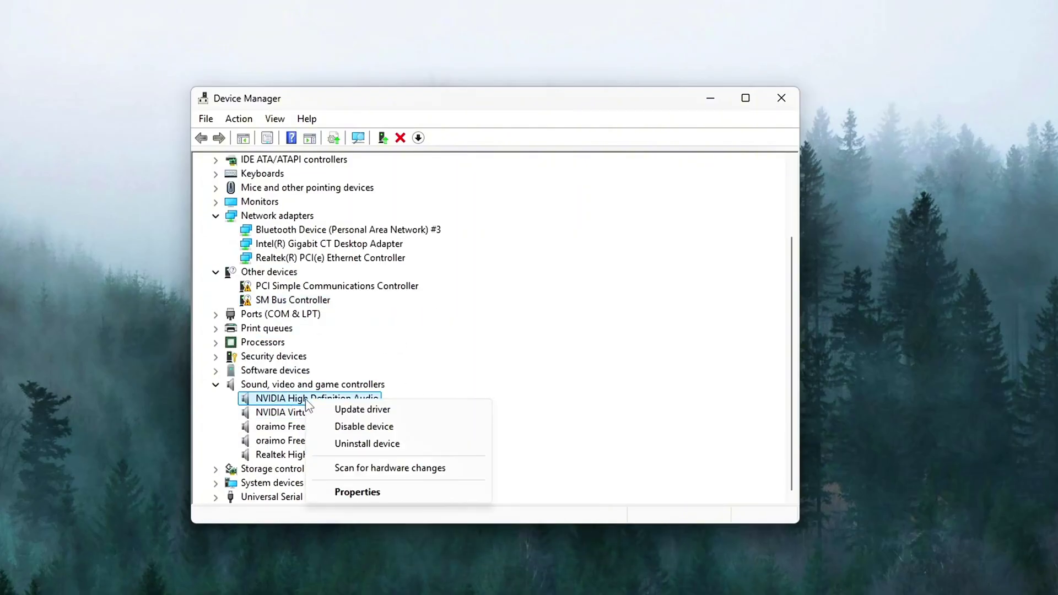
click(361, 443)
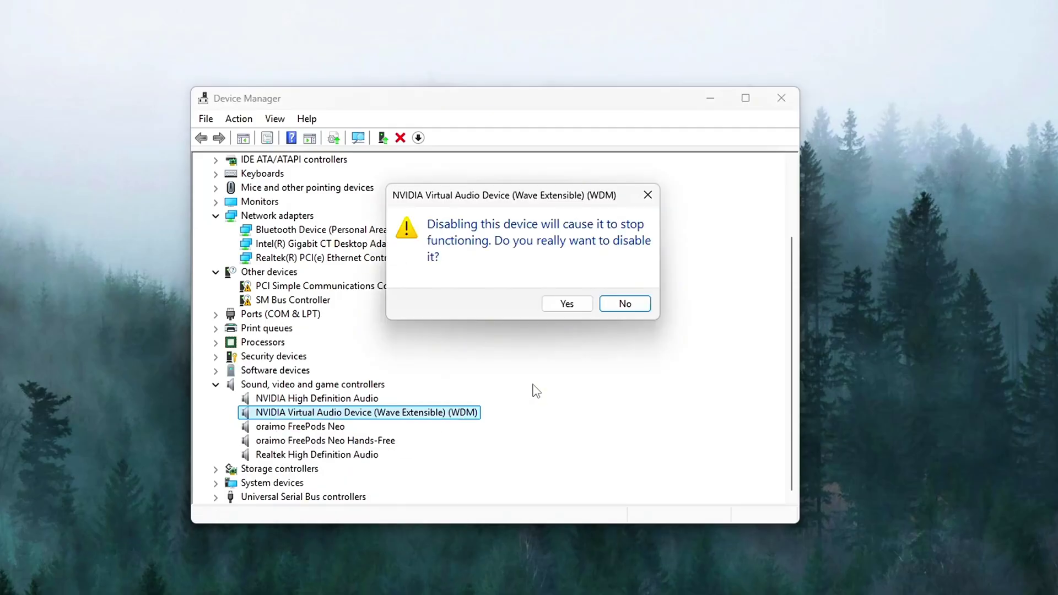
click(567, 304)
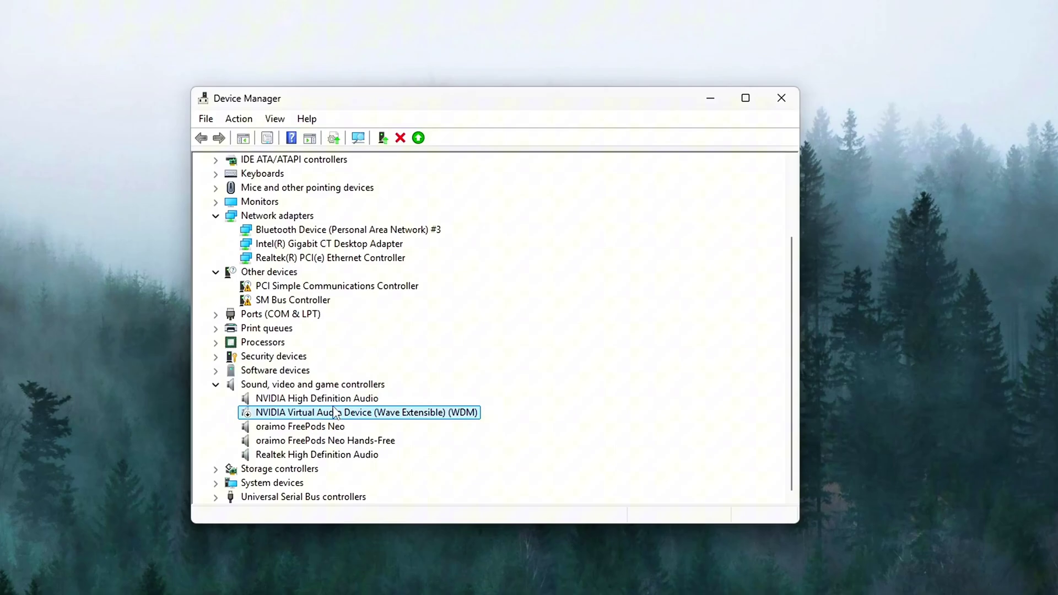
Step: Disable NVIDIA High Definition Audio, then open the Intel Gigabit adapter's properties
right_click(311, 400)
click(395, 430)
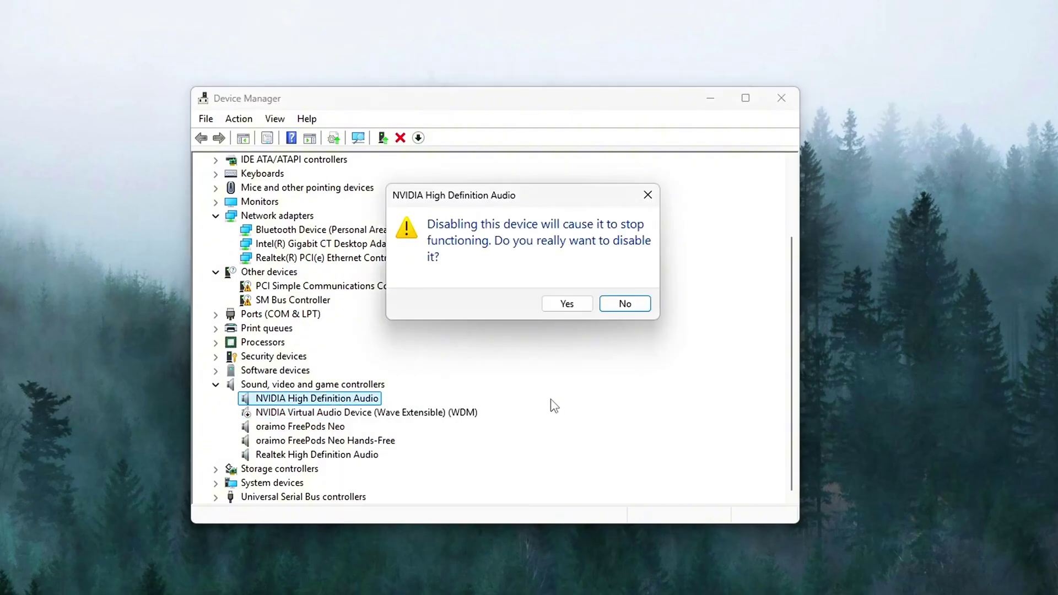
click(566, 299)
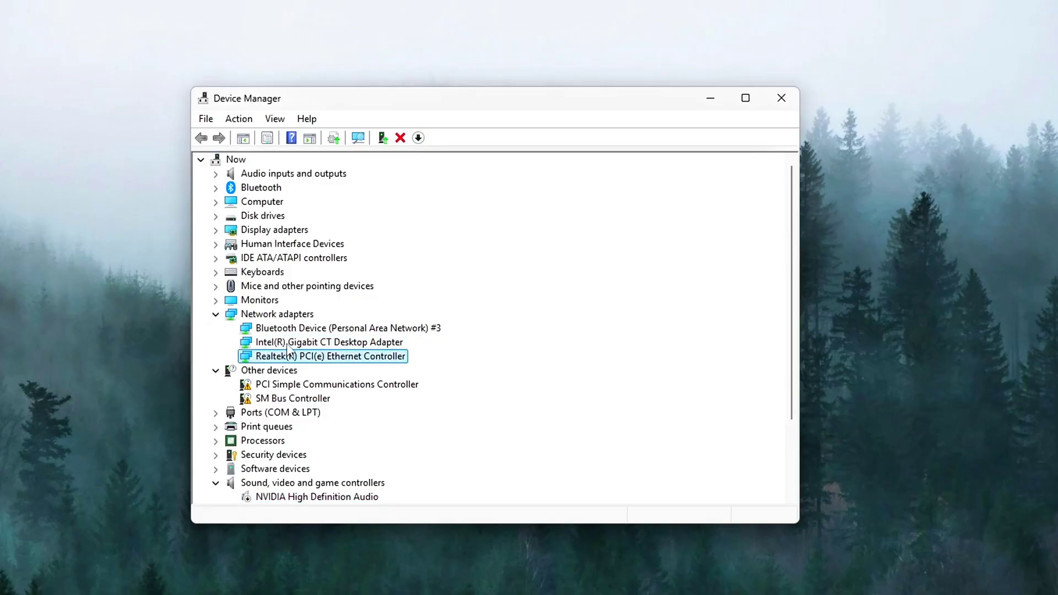
right_click(309, 343)
click(338, 435)
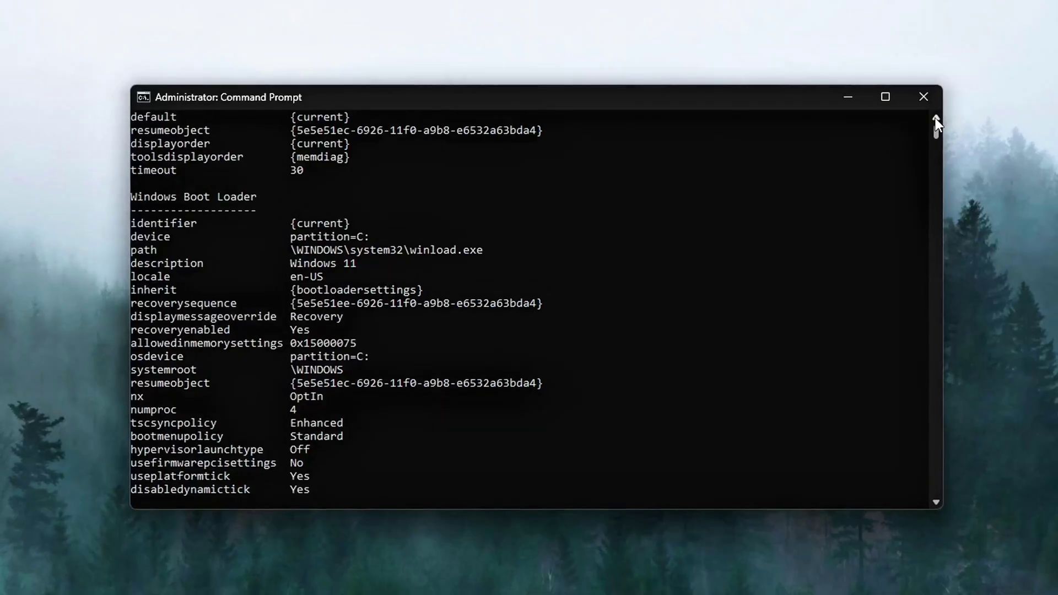
Step: Highlight the useplatformtick Yes line in the bcdedit boot listing
scroll(931, 119, up, 3)
scroll(924, 121, up, 2)
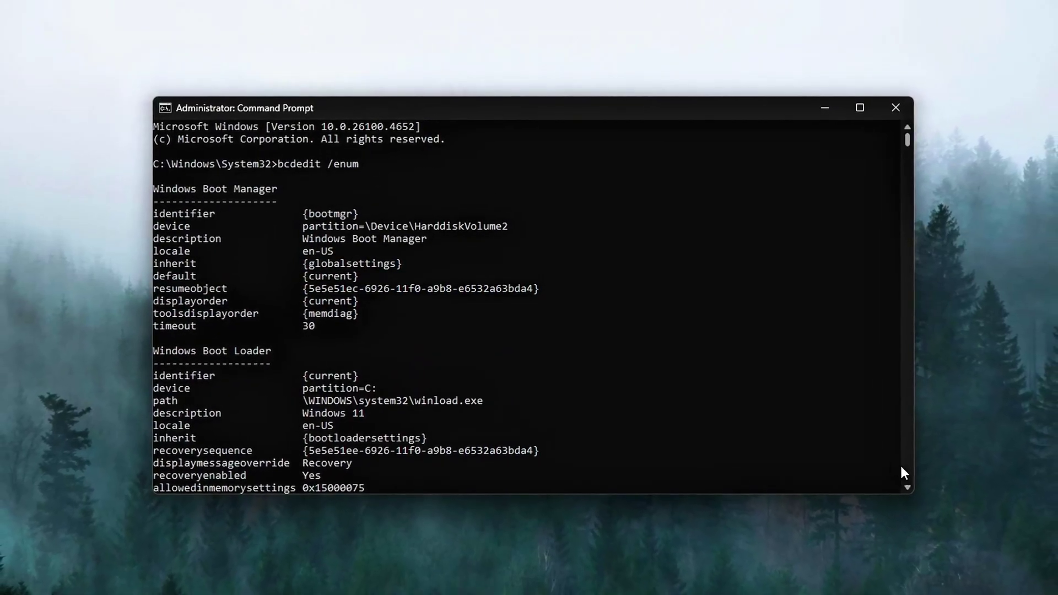
scroll(909, 488, down, 2)
scroll(894, 484, down, 2)
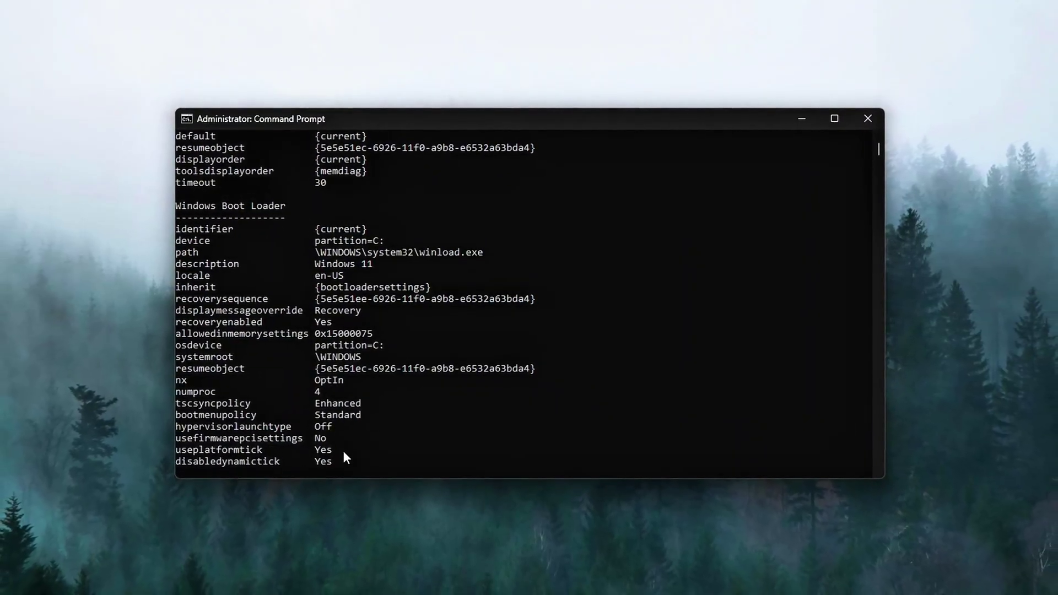
drag(336, 451, 170, 455)
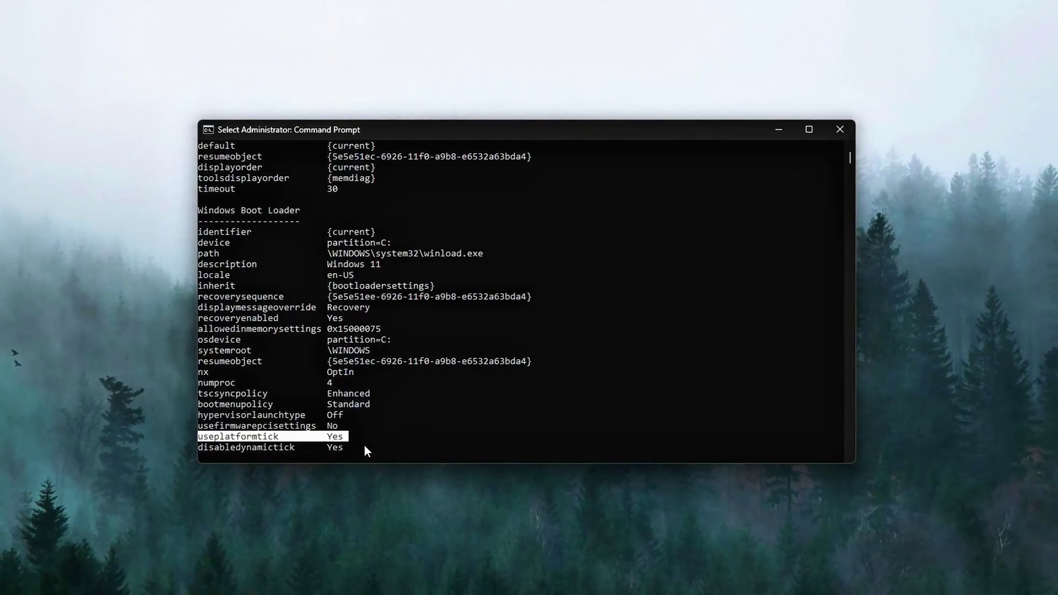
scroll(364, 445, down, 1)
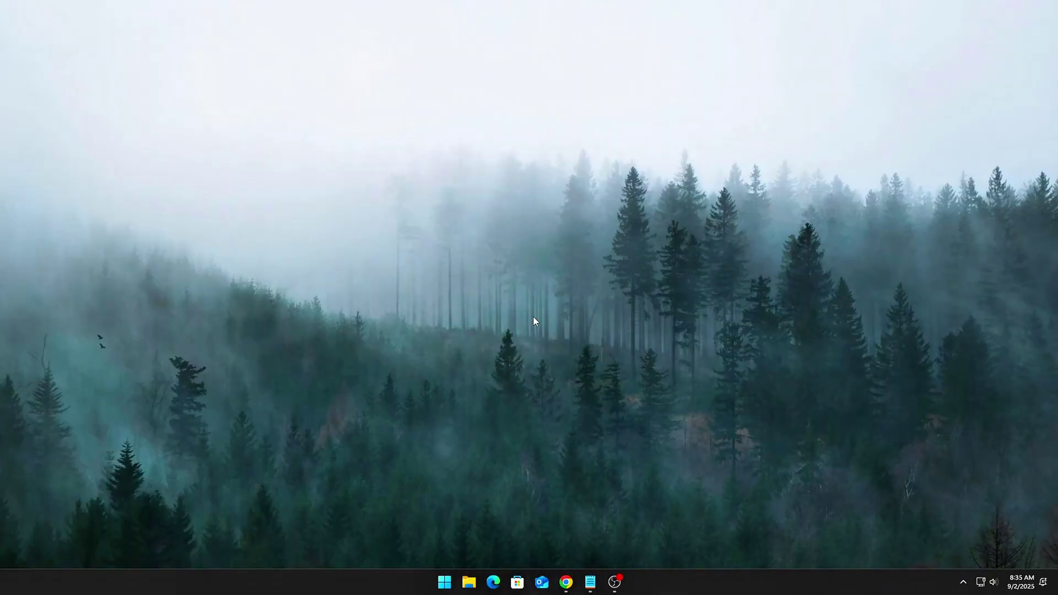
Step: Launch Command Prompt as administrator from a 'cmd' search and centre the window
key(super+s)
text(c)
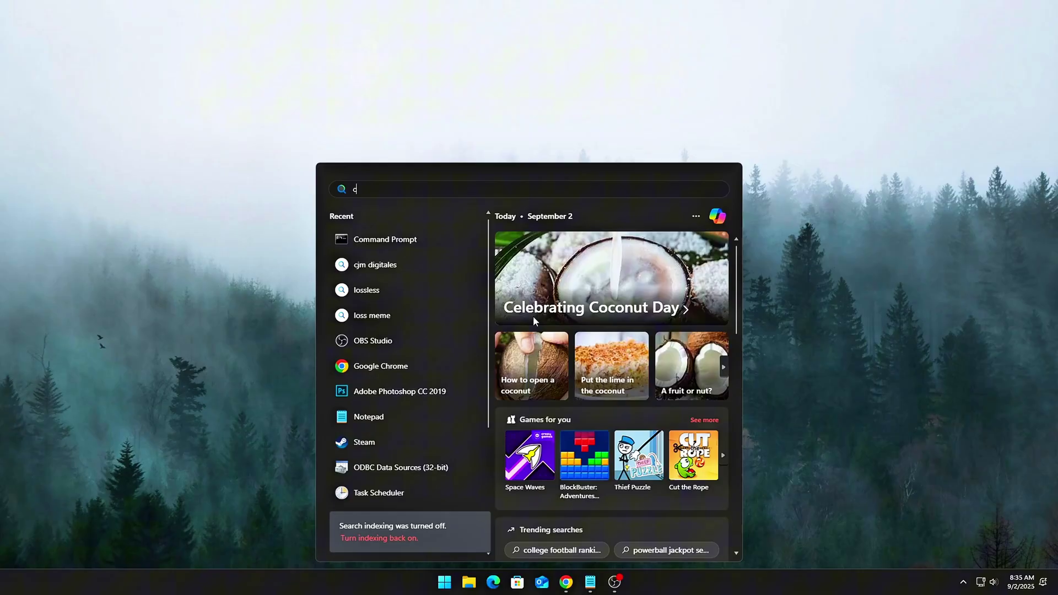
text(md)
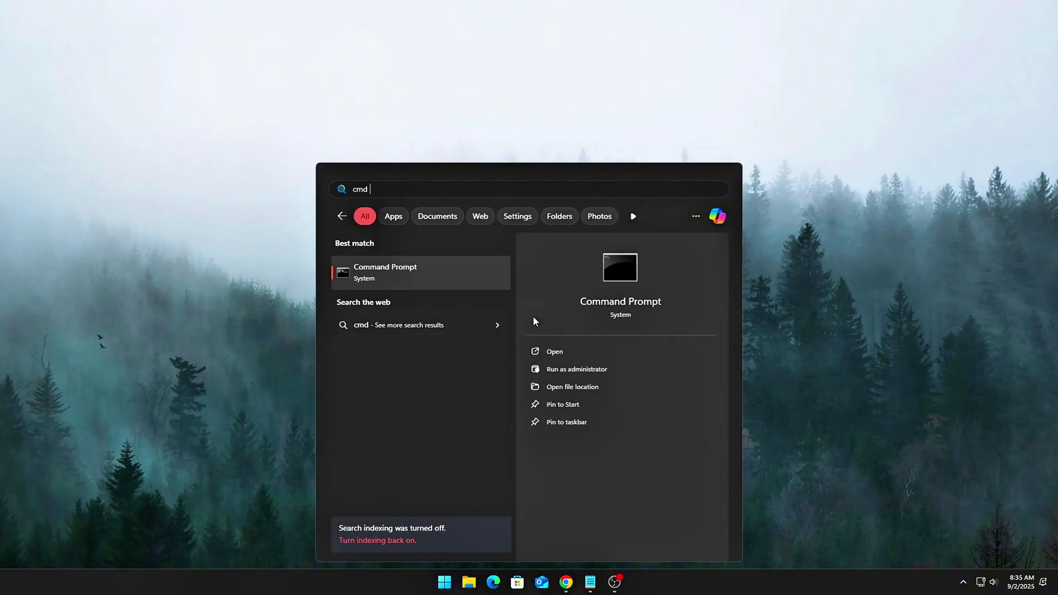
click(569, 369)
drag(425, 38, 656, 169)
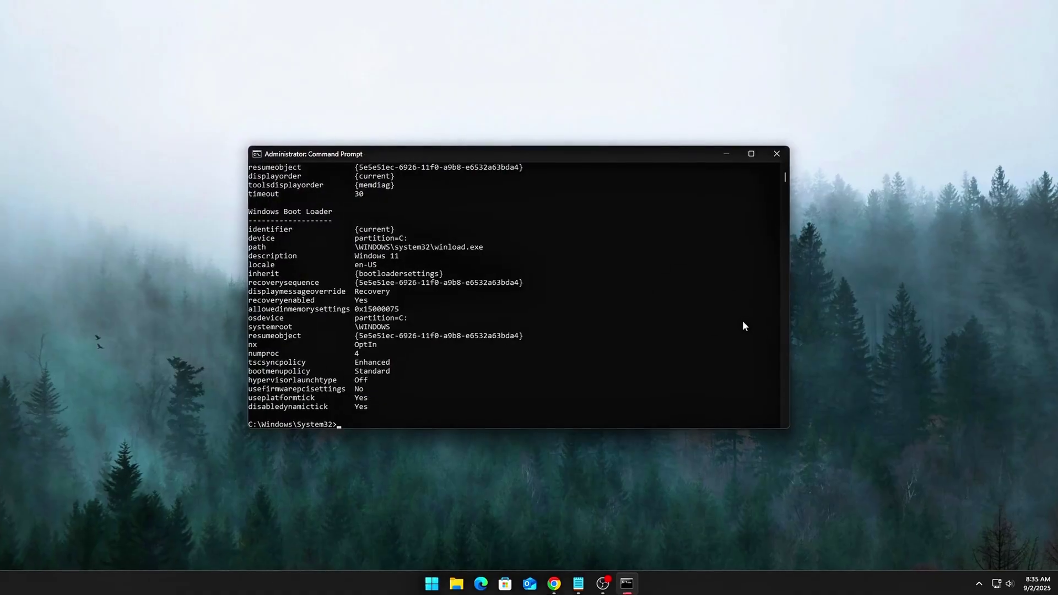
click(783, 168)
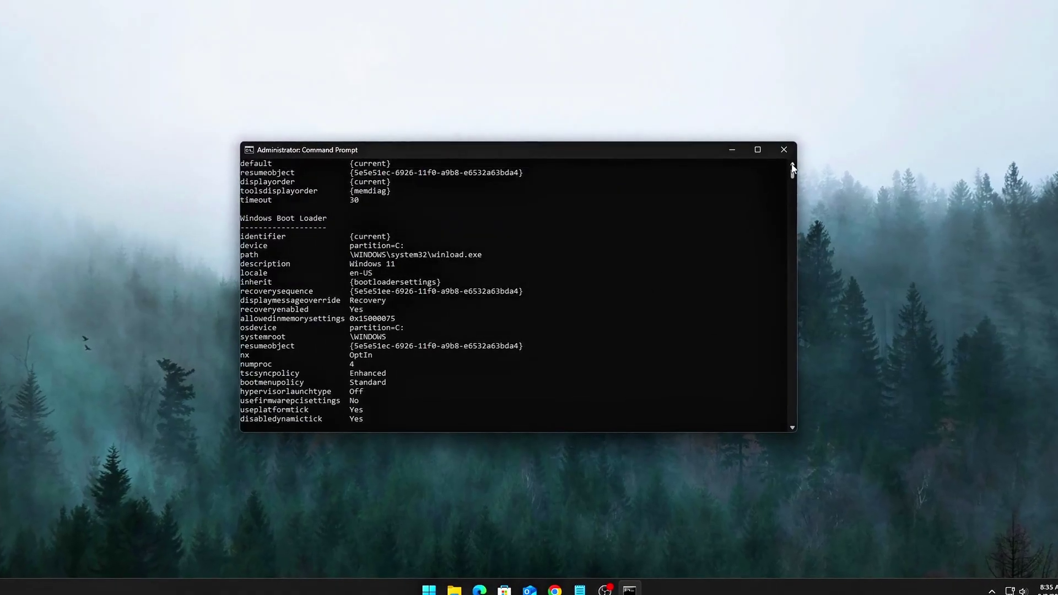
Step: Highlight the useplatformtick Yes line in the boot configuration listing
scroll(792, 167, up, 3)
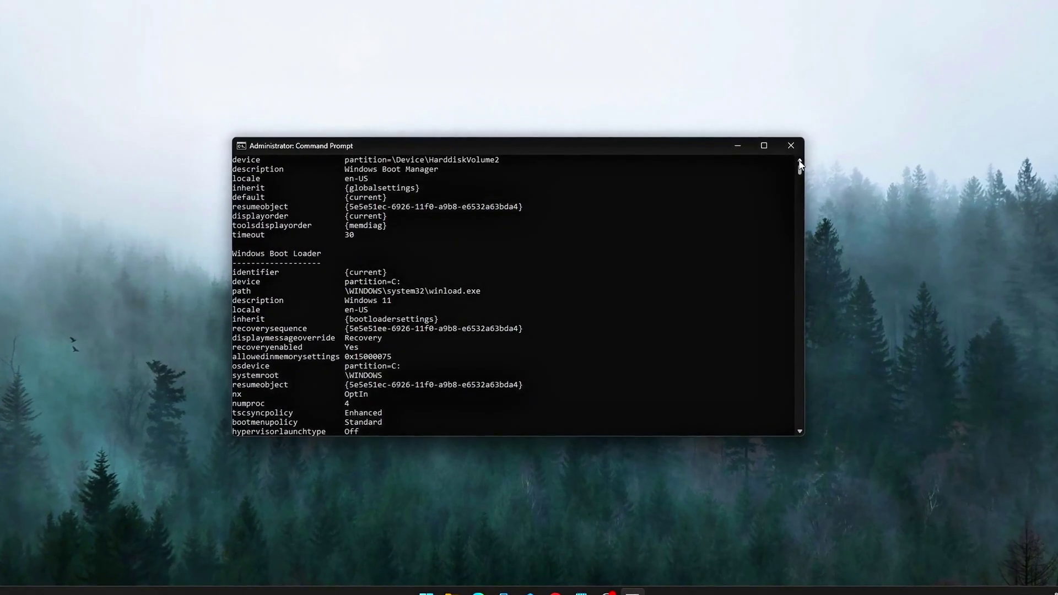
scroll(807, 160, up, 1)
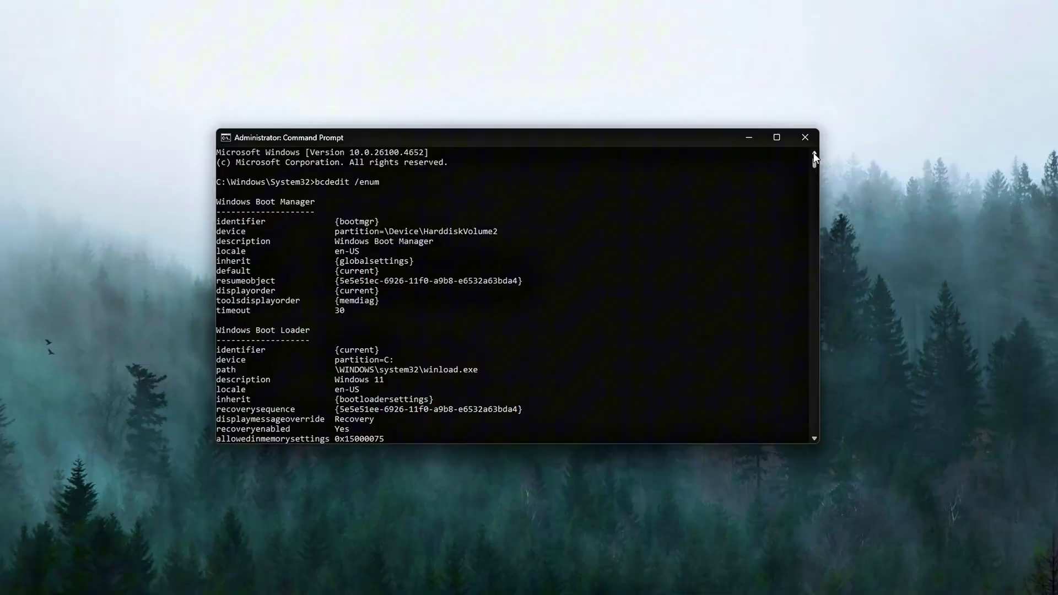
scroll(816, 440, down, 3)
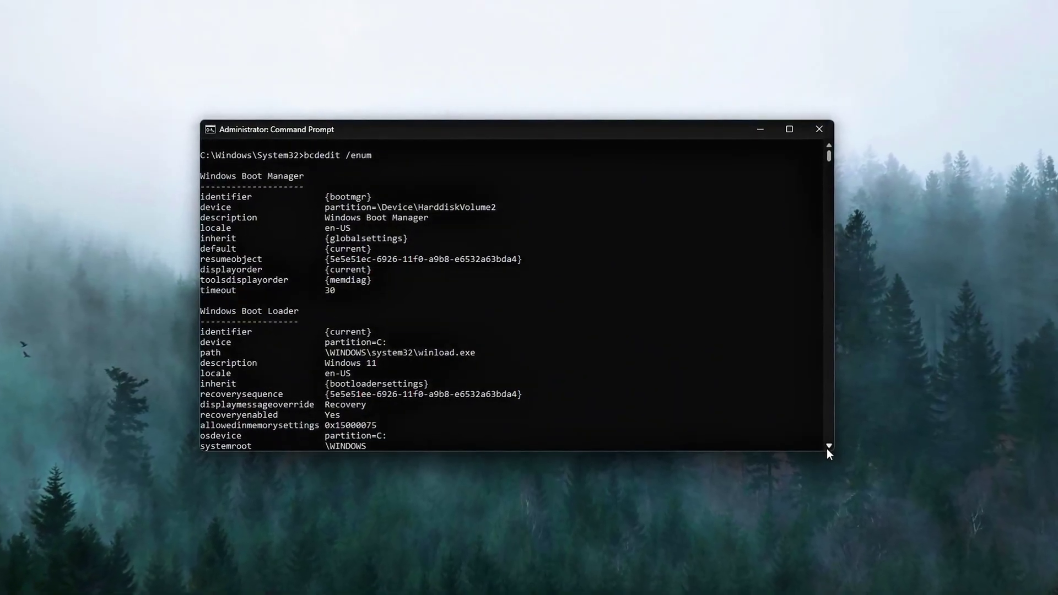
scroll(834, 452, down, 2)
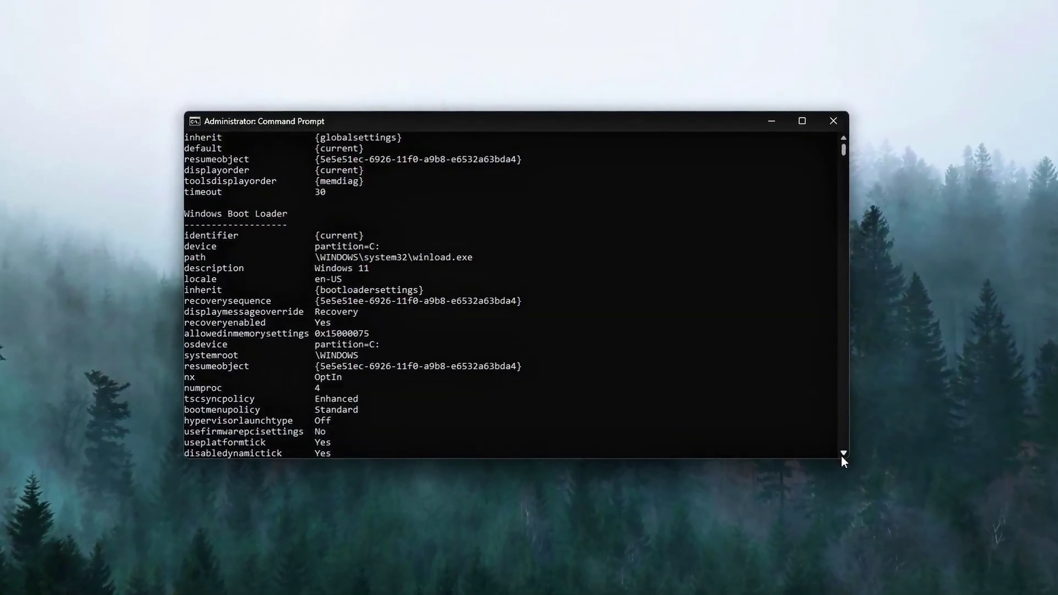
drag(331, 437, 175, 441)
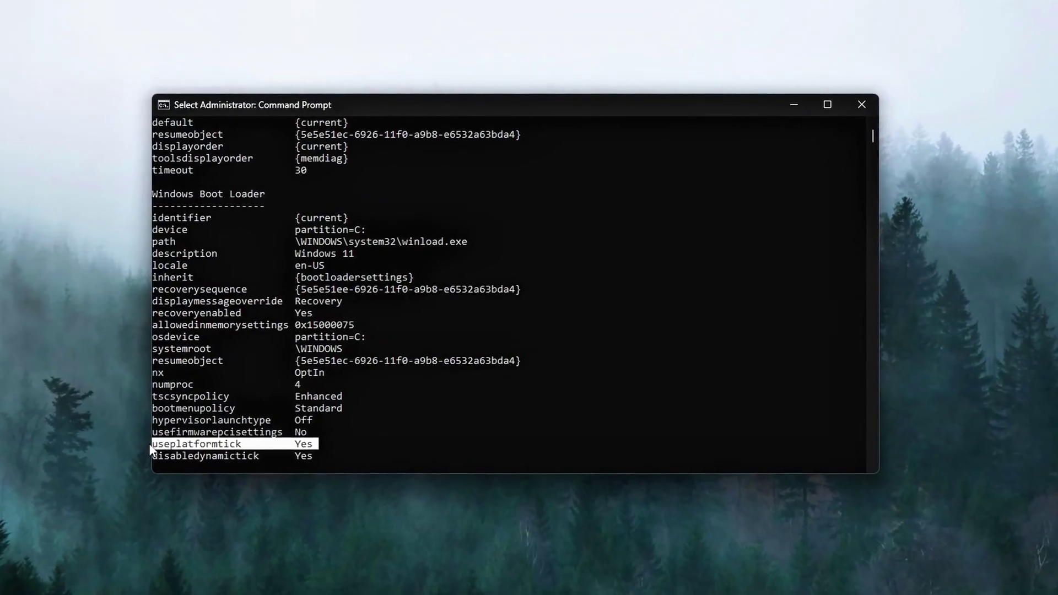
scroll(332, 458, down, 1)
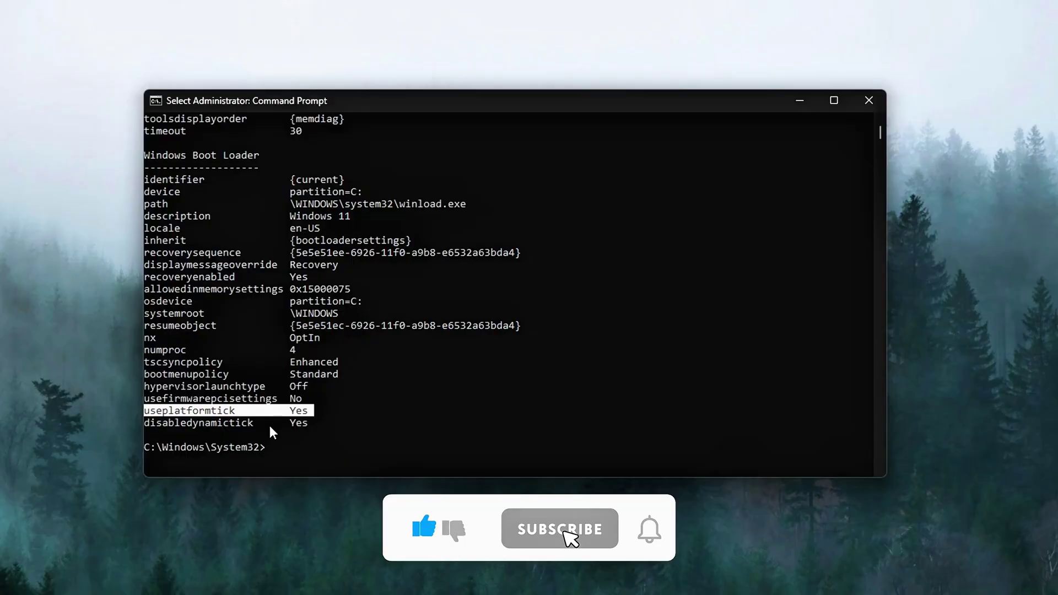
scroll(270, 425, up, 5)
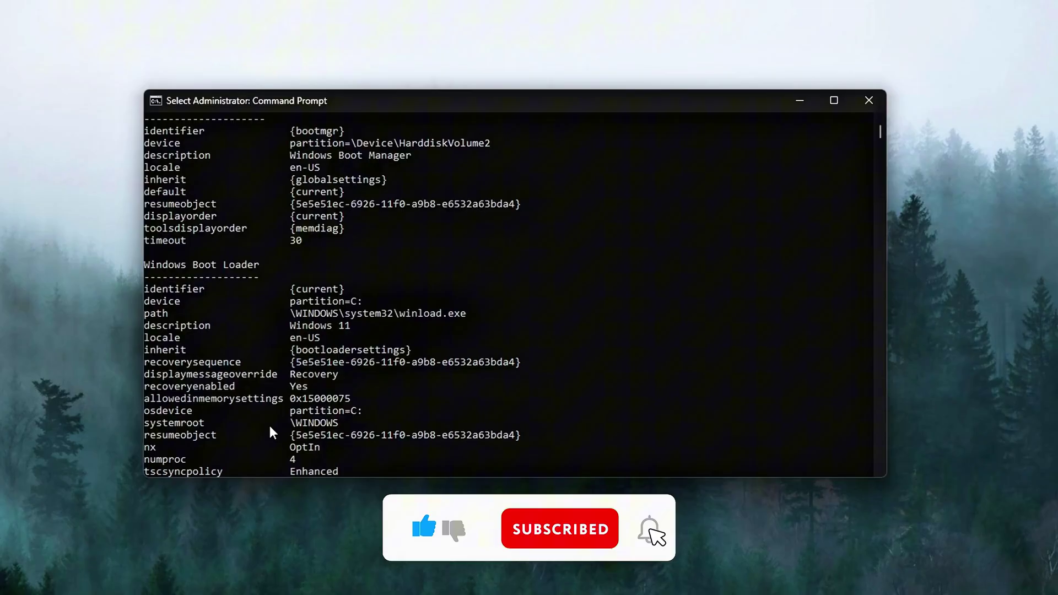
scroll(270, 426, down, 8)
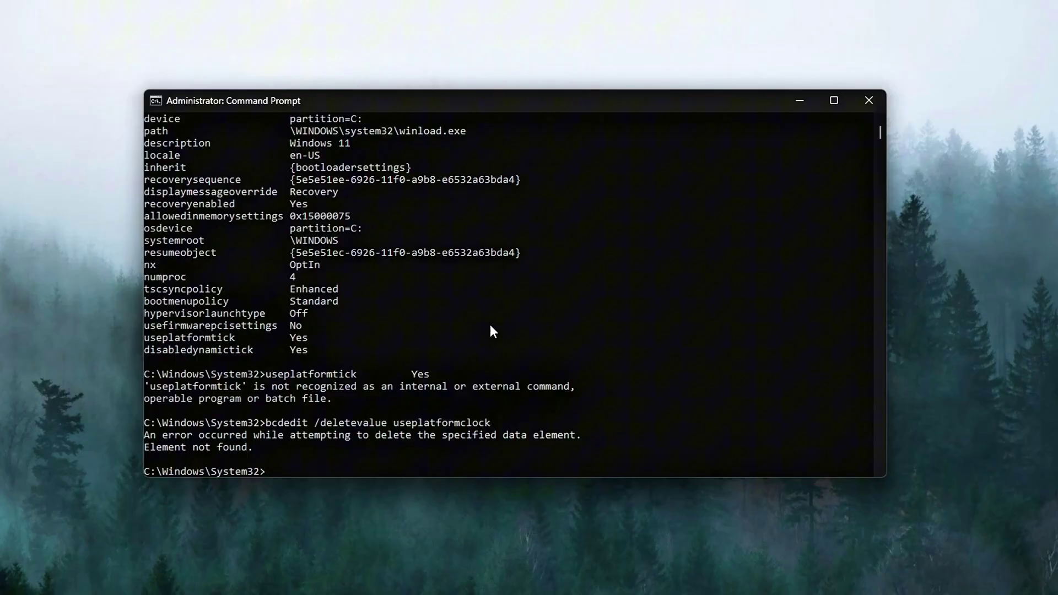
Step: Run bcdedit /deletevalue useplatformtick and highlight the success message
text(bcdedit /deletevalue useplatformtick)
key(Return)
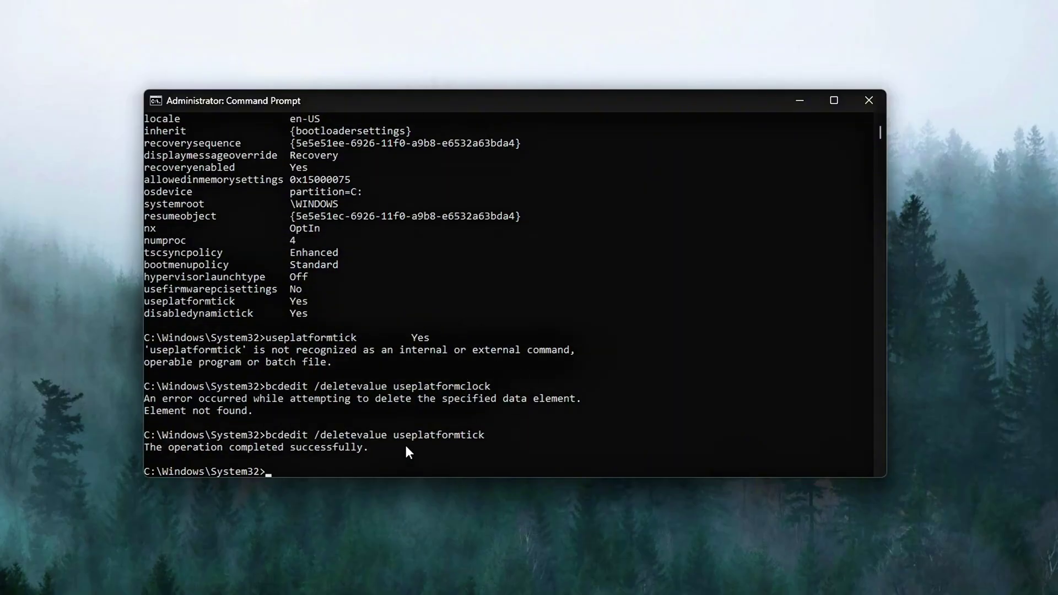
drag(243, 438, 284, 398)
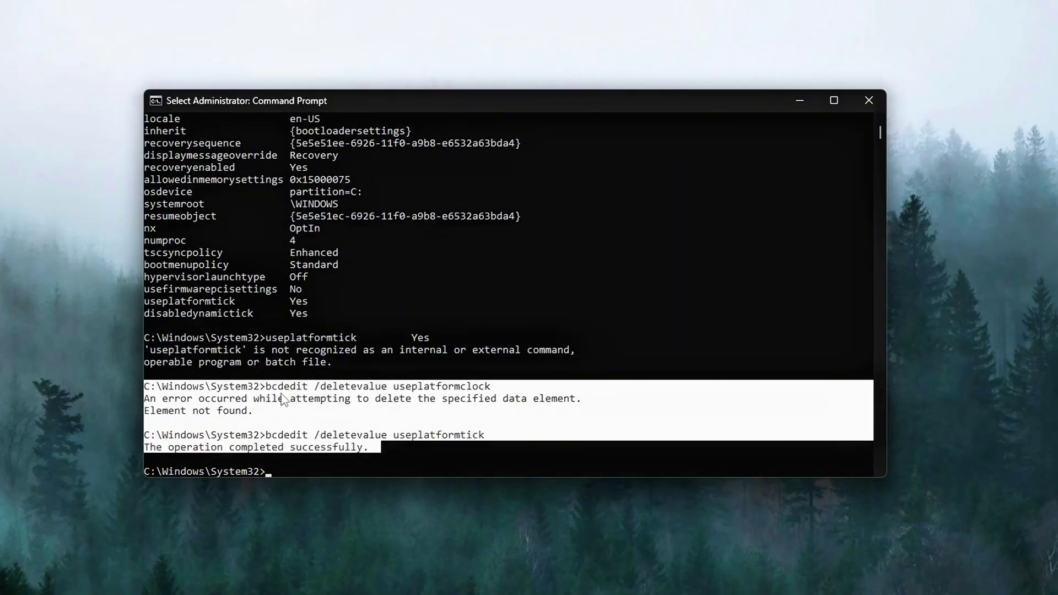
click(283, 398)
drag(193, 452, 126, 447)
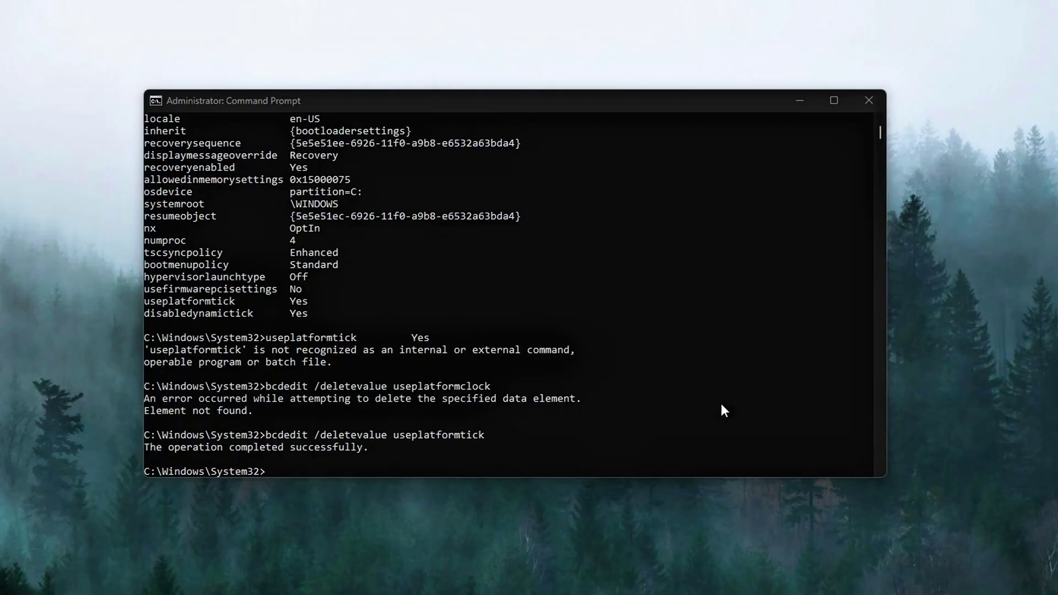
Step: Paste and run bcdedit /set useplatformclock true
text(bcdedit /set useplatformclock true)
key(Return)
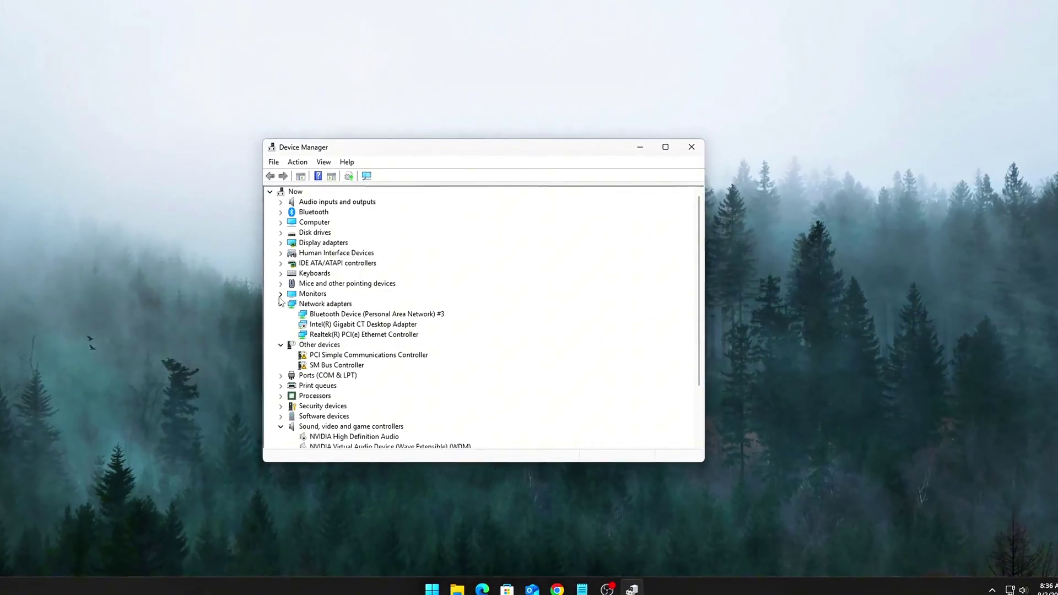
Step: Open the Intel Gigabit adapter's properties on the Advanced tab
click(344, 333)
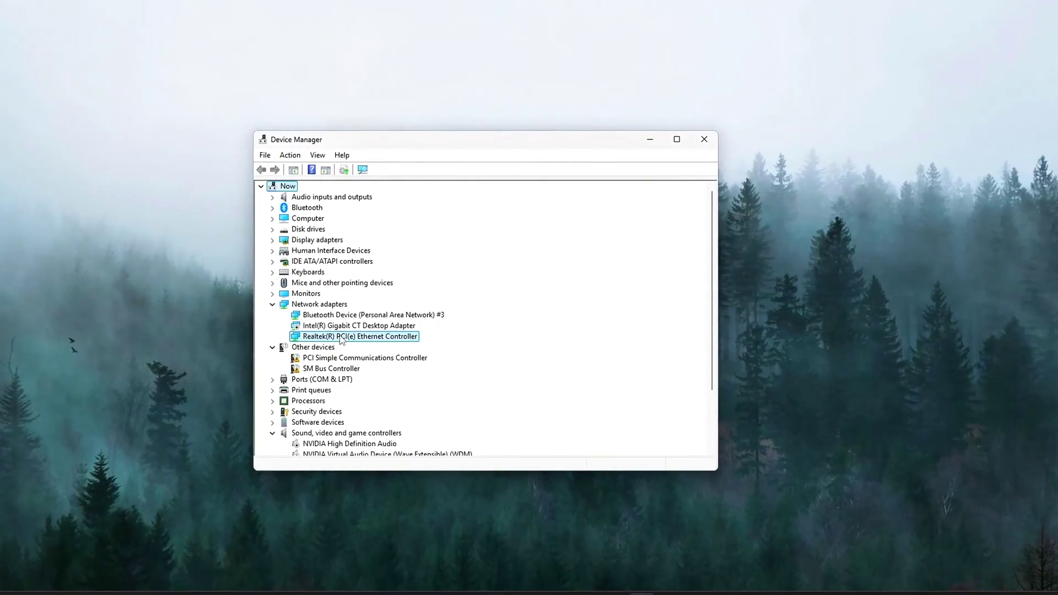
right_click(345, 333)
right_click(347, 327)
click(380, 405)
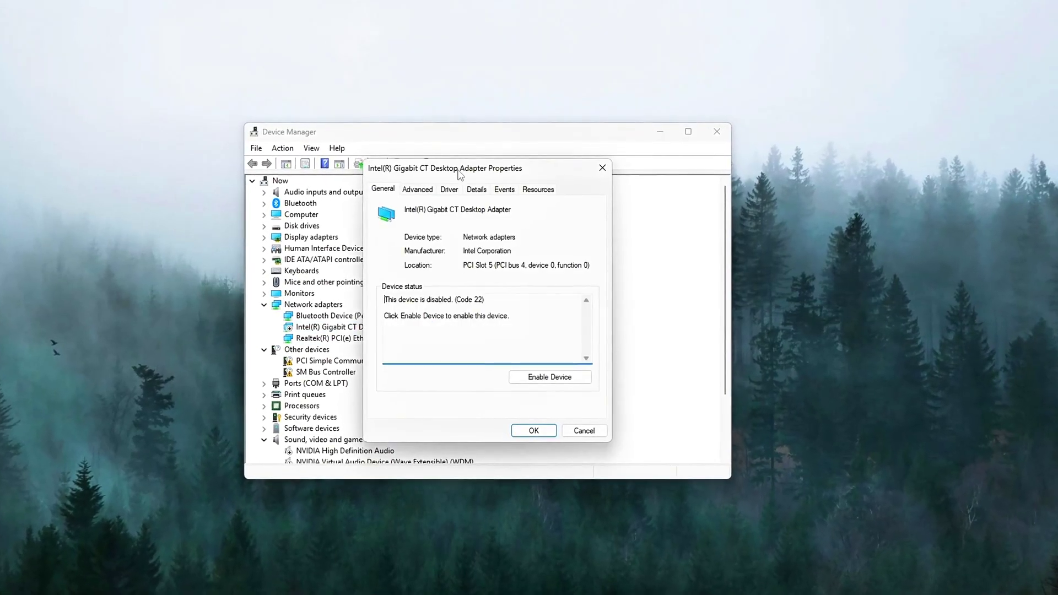
click(382, 192)
scroll(473, 353, down, 5)
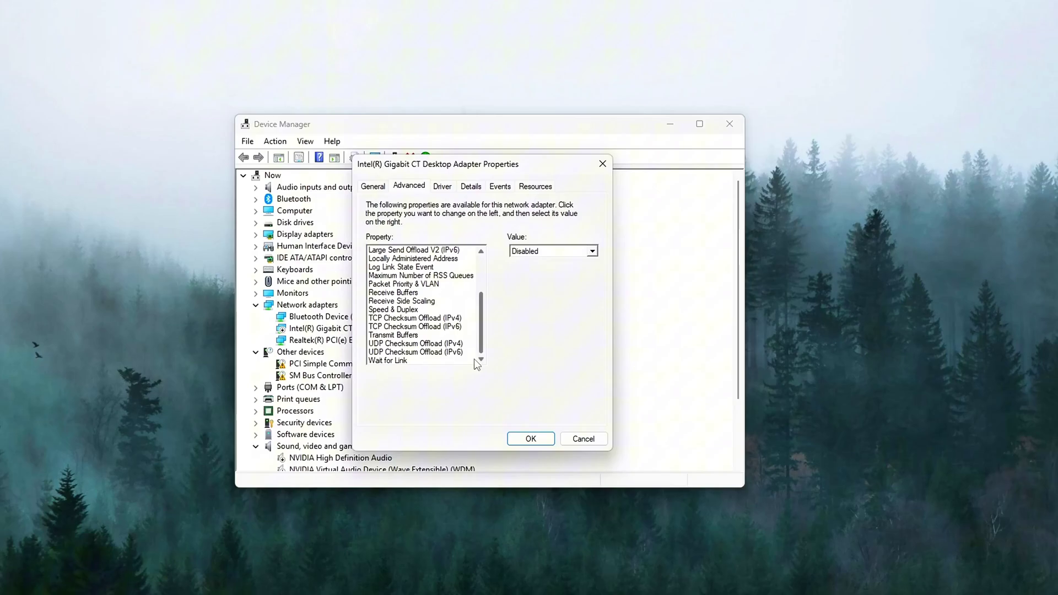
scroll(468, 297, up, 2)
scroll(469, 297, up, 1)
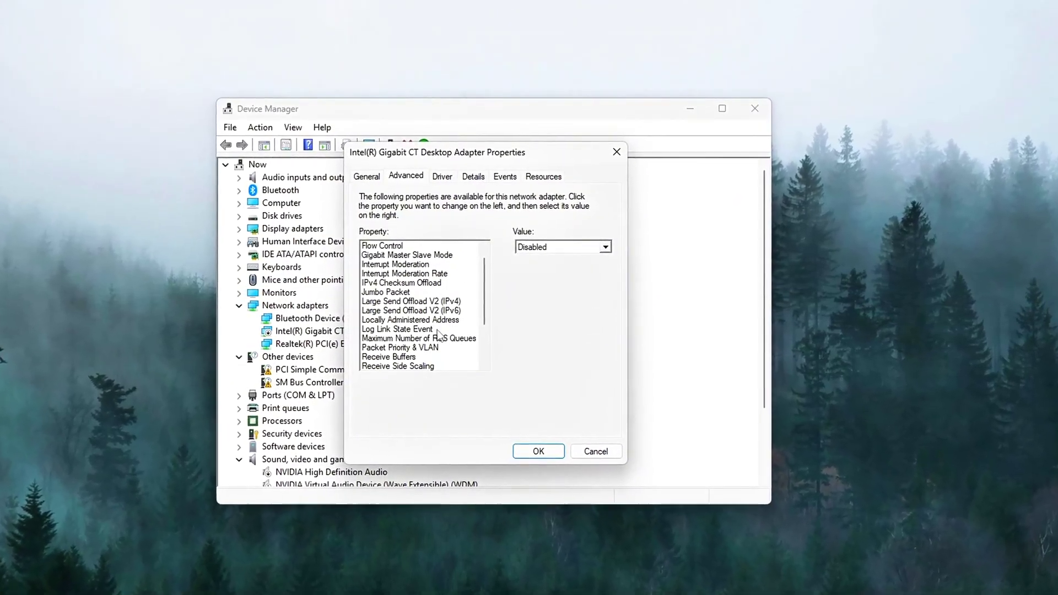
Step: Set Interrupt Moderation to Disabled and Receive Side Scaling to Enabled
click(395, 264)
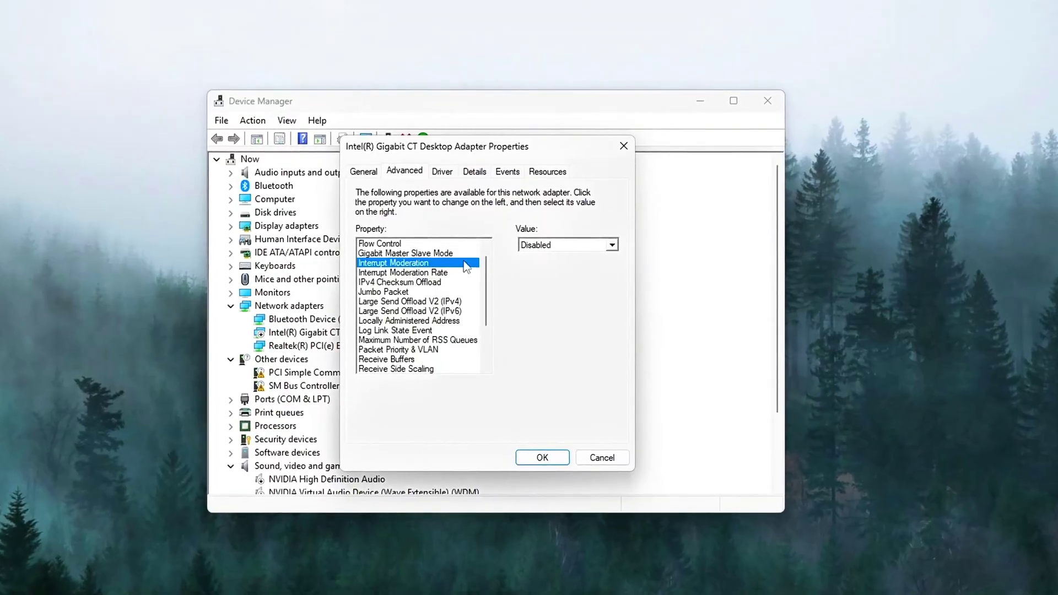
click(563, 246)
click(539, 245)
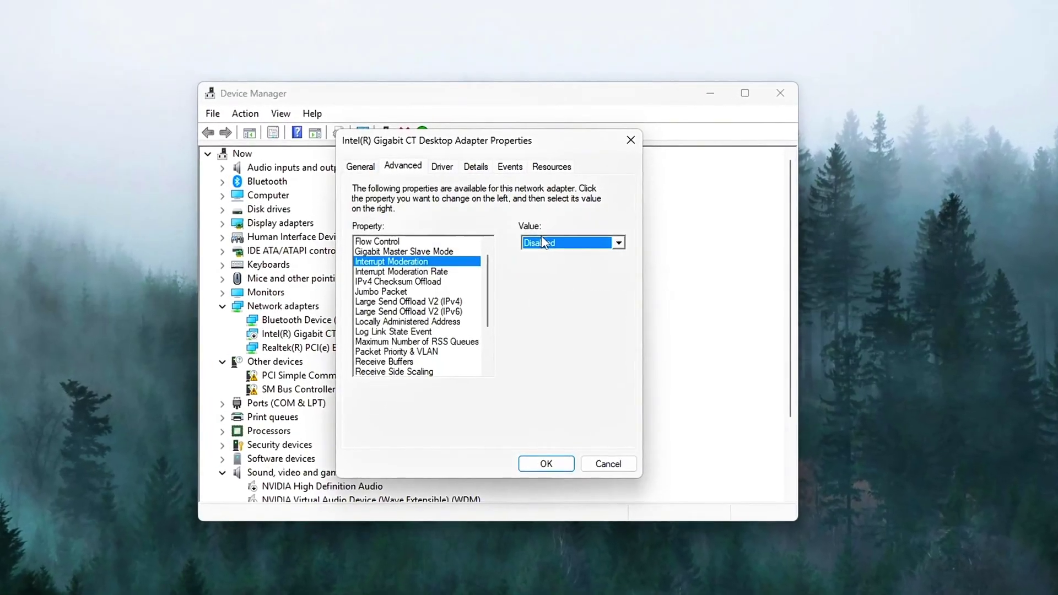
scroll(413, 325, down, 2)
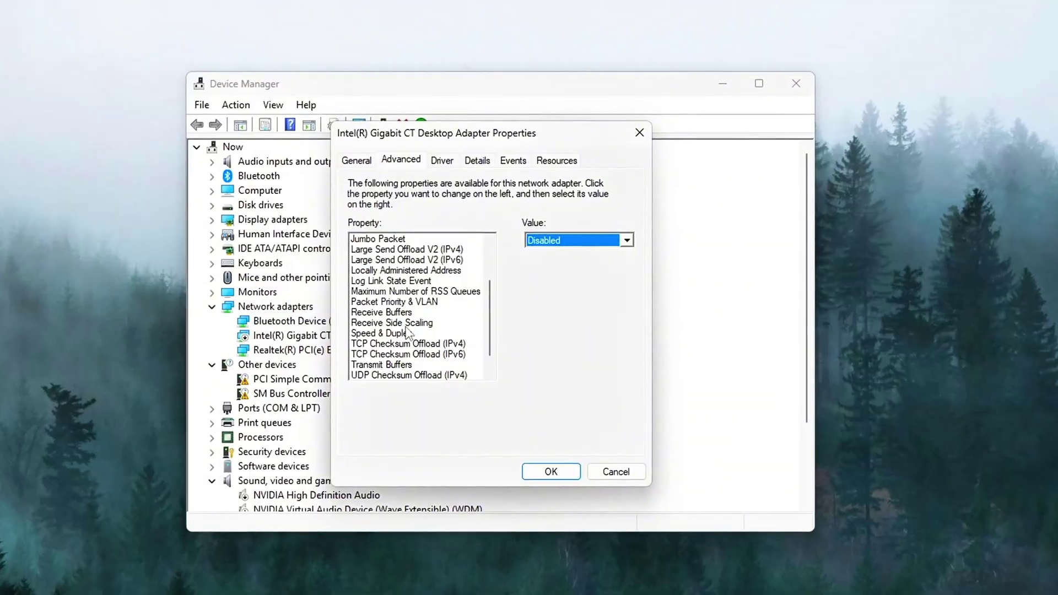
click(400, 323)
click(551, 241)
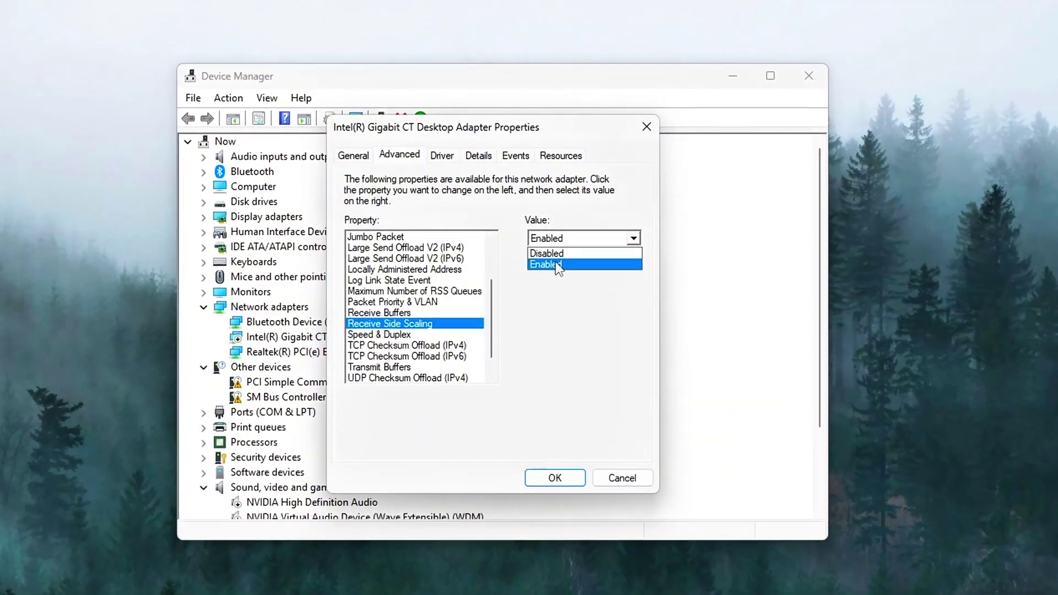
click(556, 265)
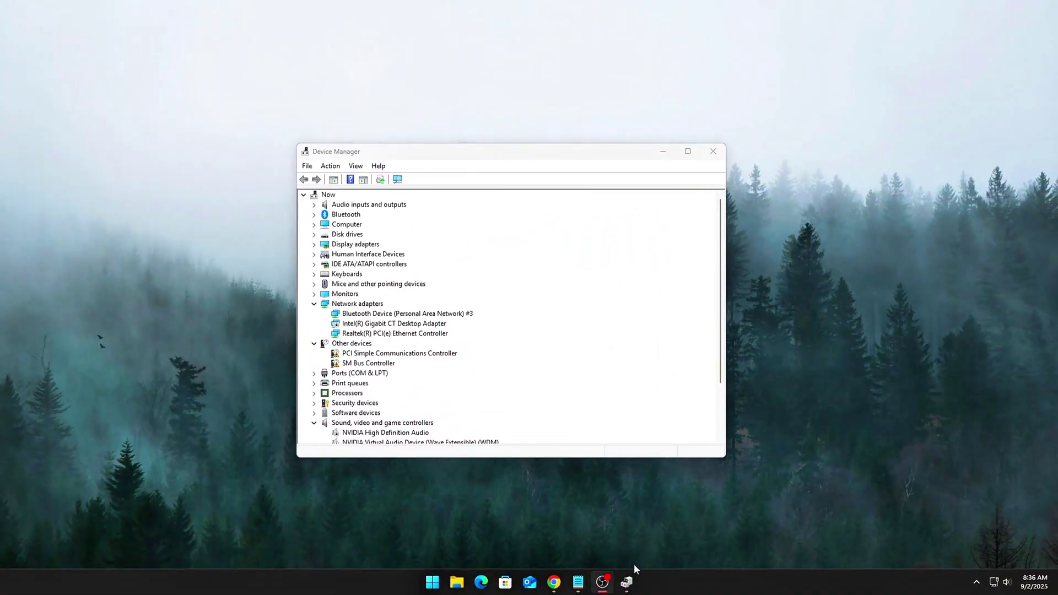
Step: Reopen the Intel Gigabit CT Desktop Adapter's Advanced properties and check Interrupt Moderation and the property list
right_click(379, 324)
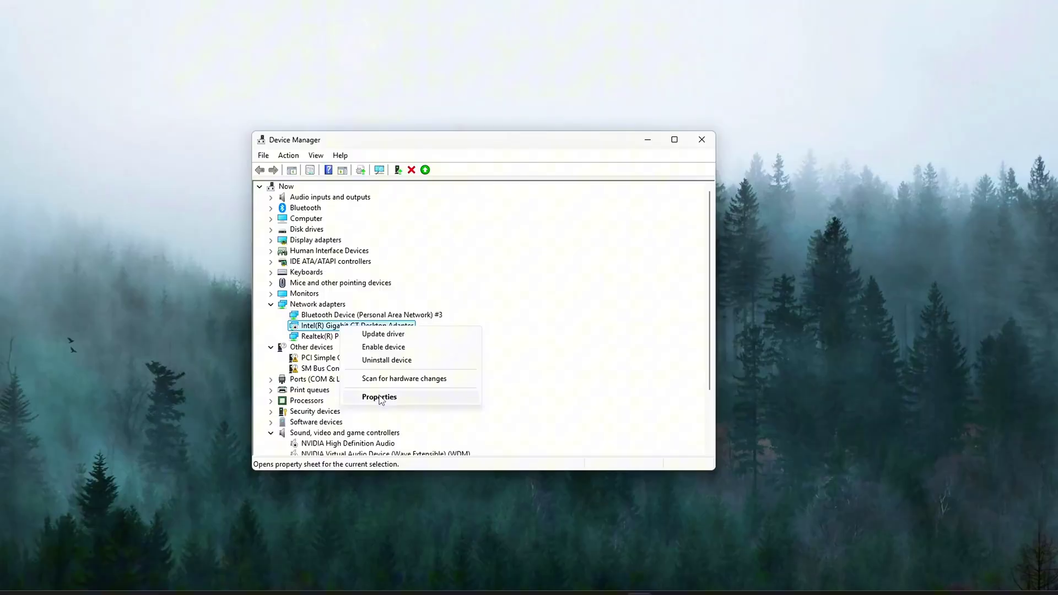
click(380, 398)
click(392, 193)
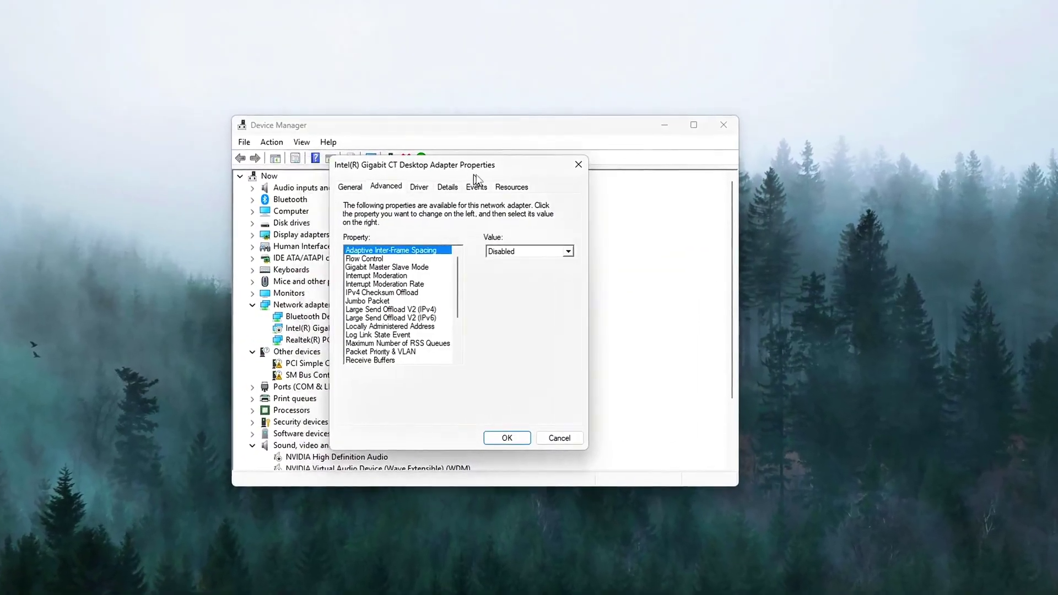
scroll(436, 332, down, 3)
scroll(436, 332, up, 2)
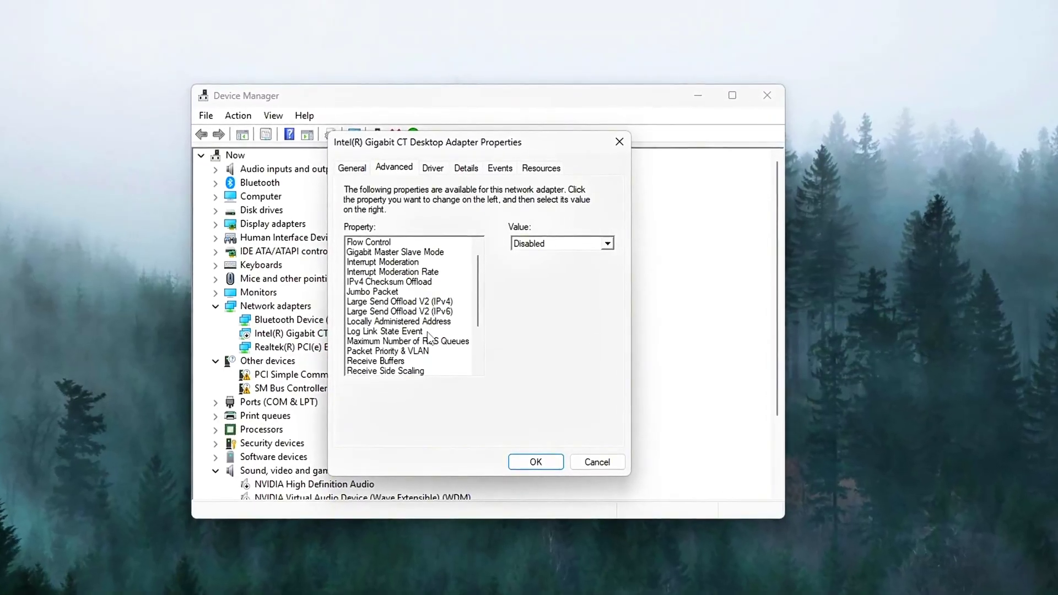
click(395, 260)
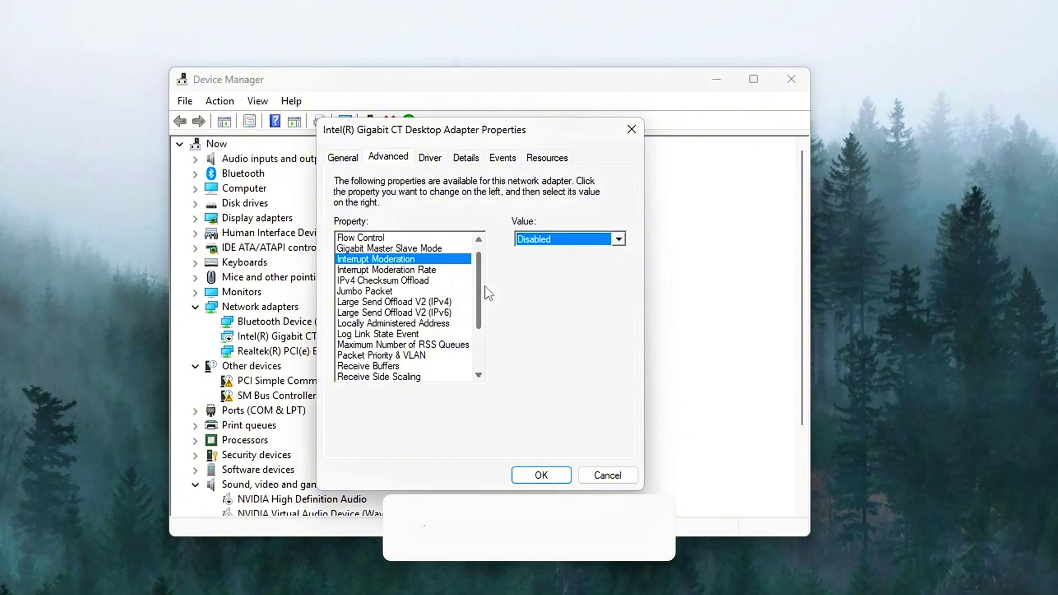
scroll(470, 319, down, 2)
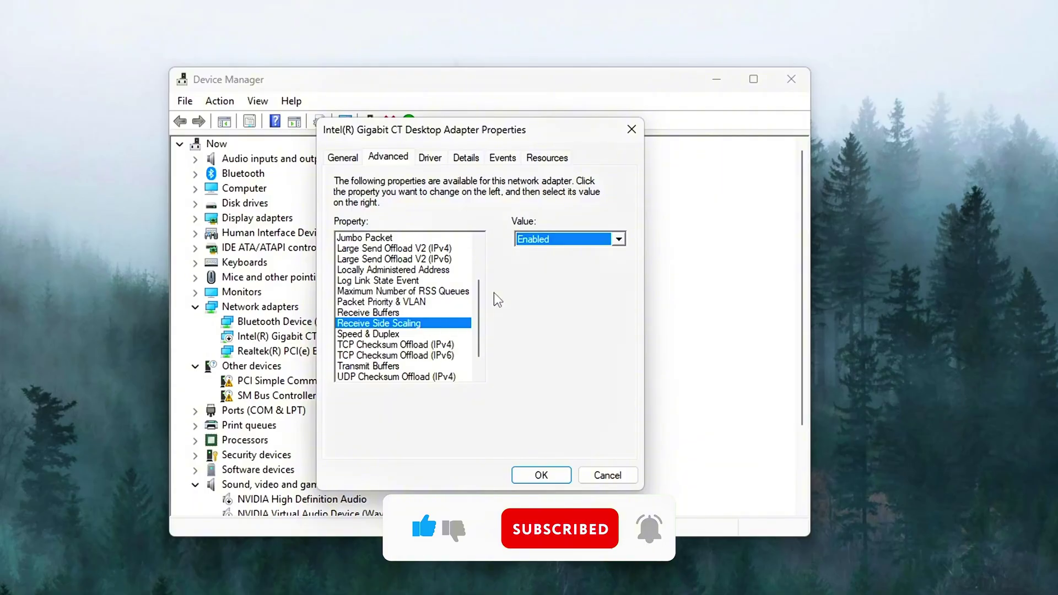
scroll(482, 322, down, 1)
scroll(440, 314, up, 1)
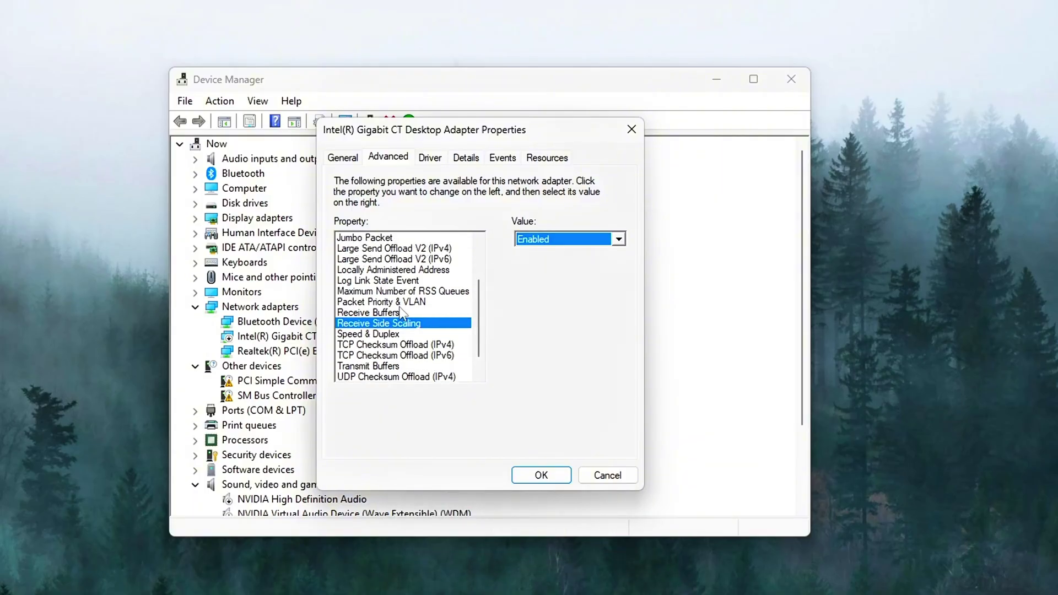
Step: Set the adapter's Receive Buffers value to 512 and apply the properties with OK
key(Up)
key(Up)
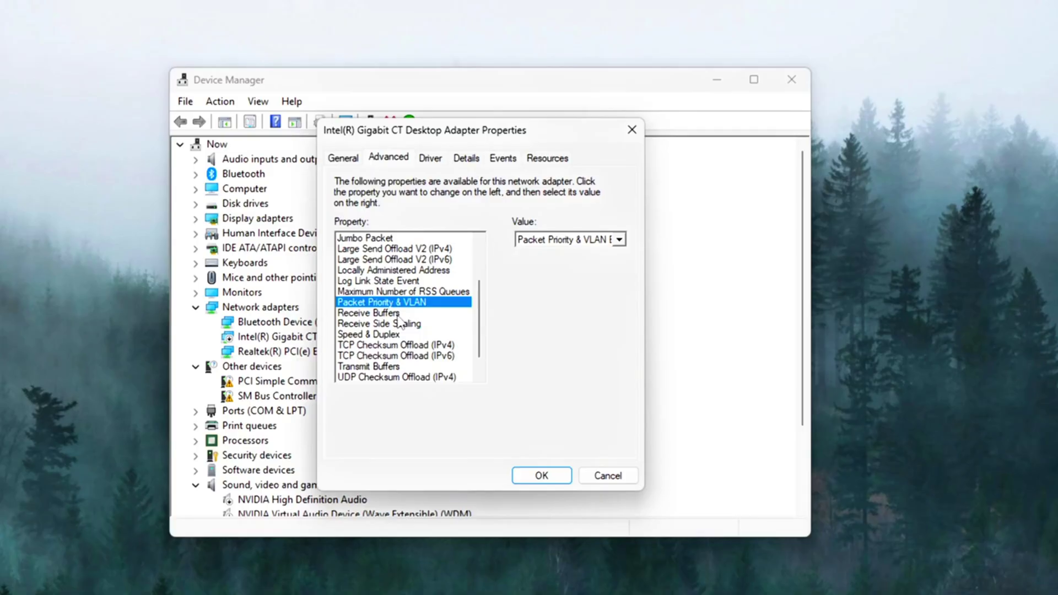
click(406, 313)
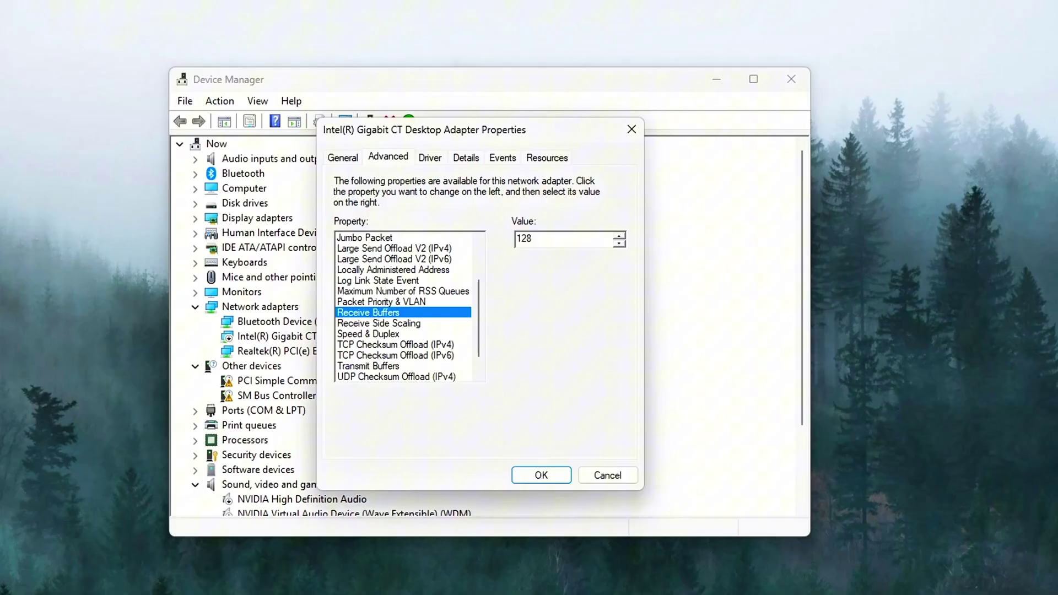
click(559, 239)
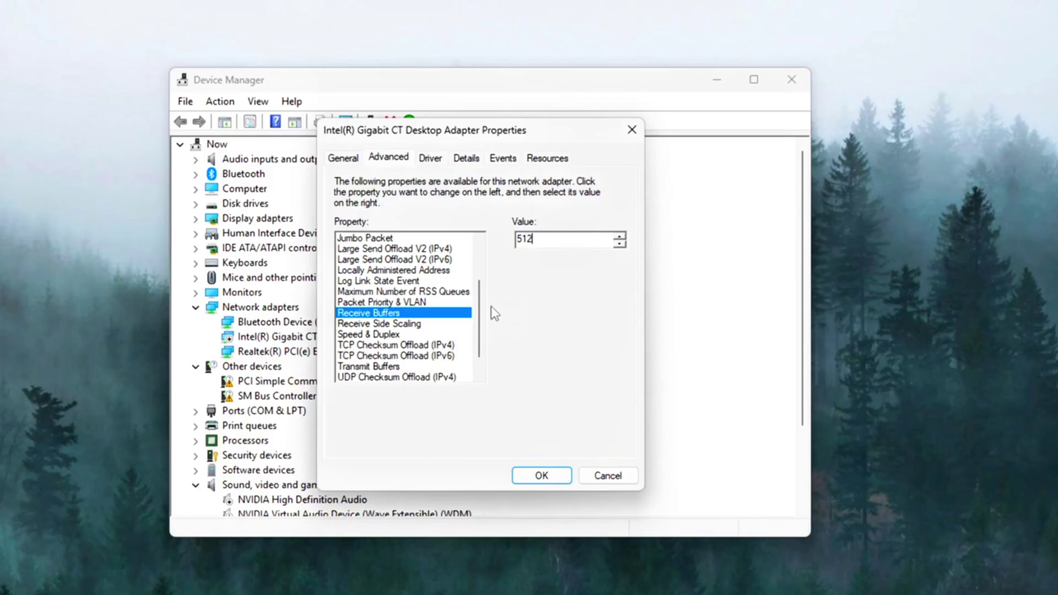
scroll(481, 281, up, 2)
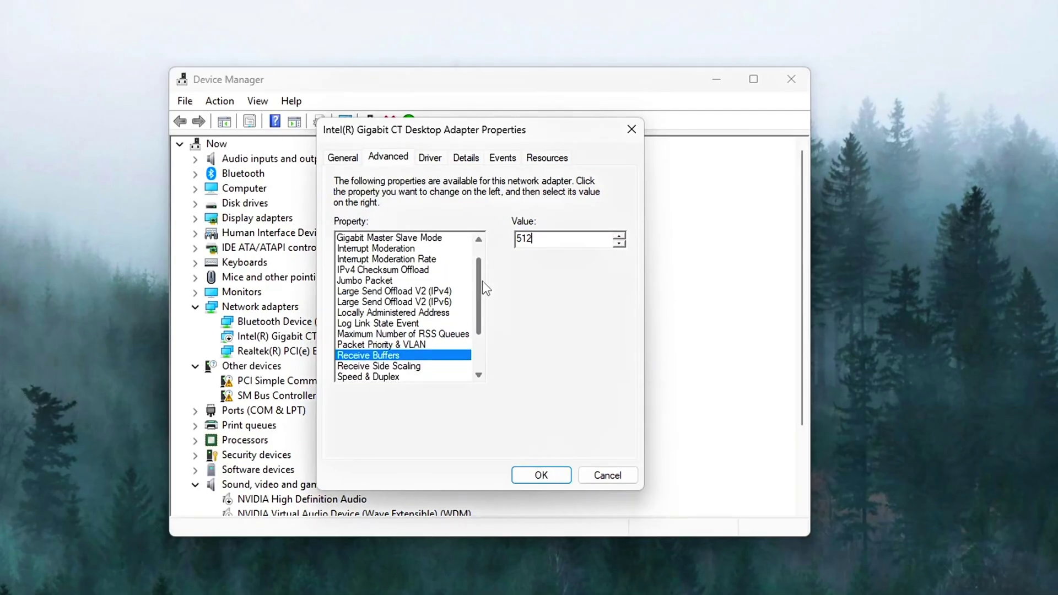
scroll(415, 299, up, 1)
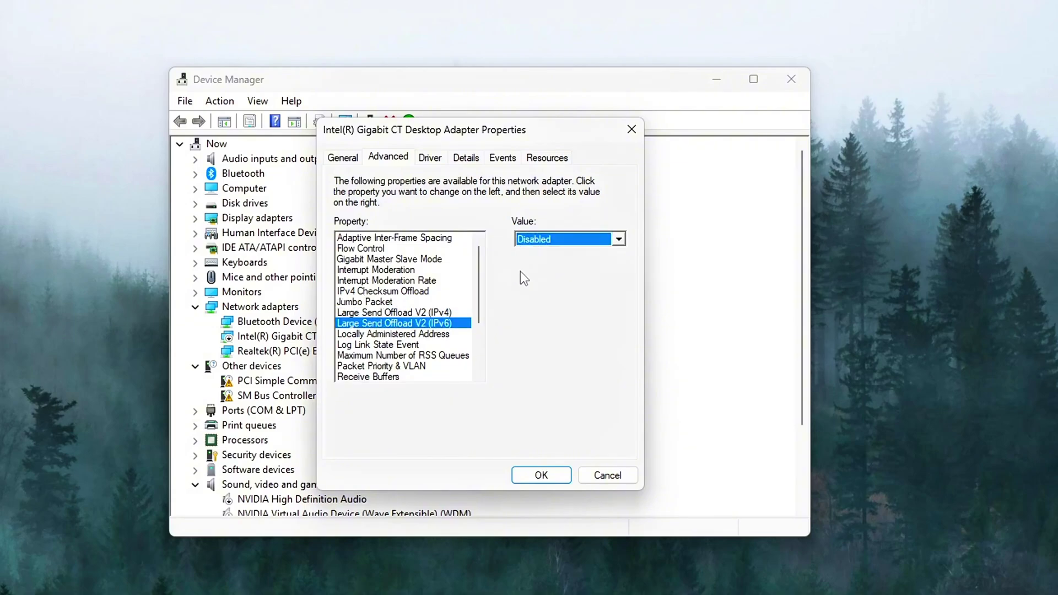
scroll(482, 292, down, 2)
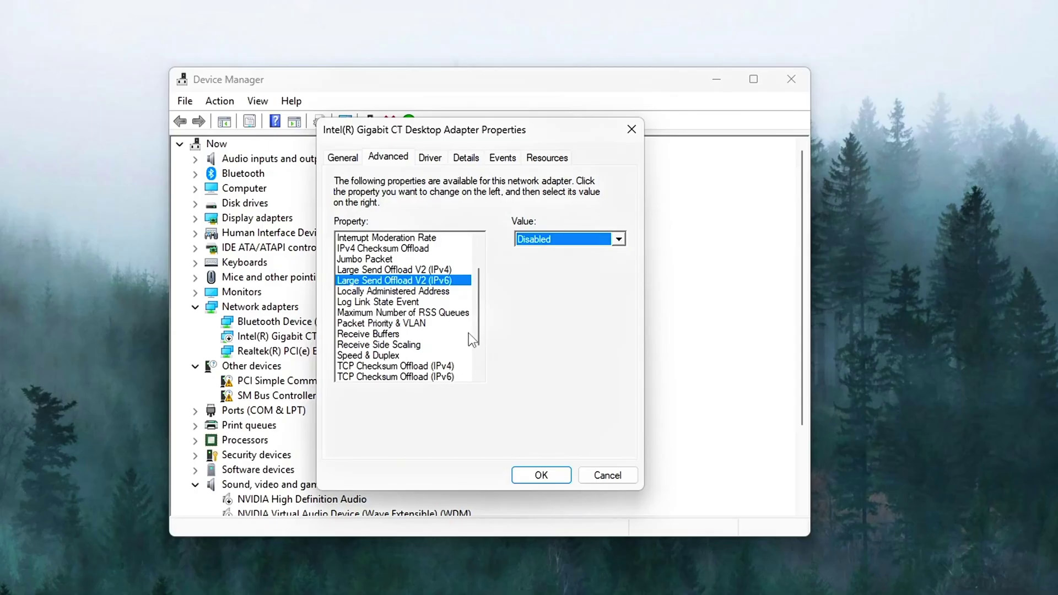
scroll(480, 352, down, 2)
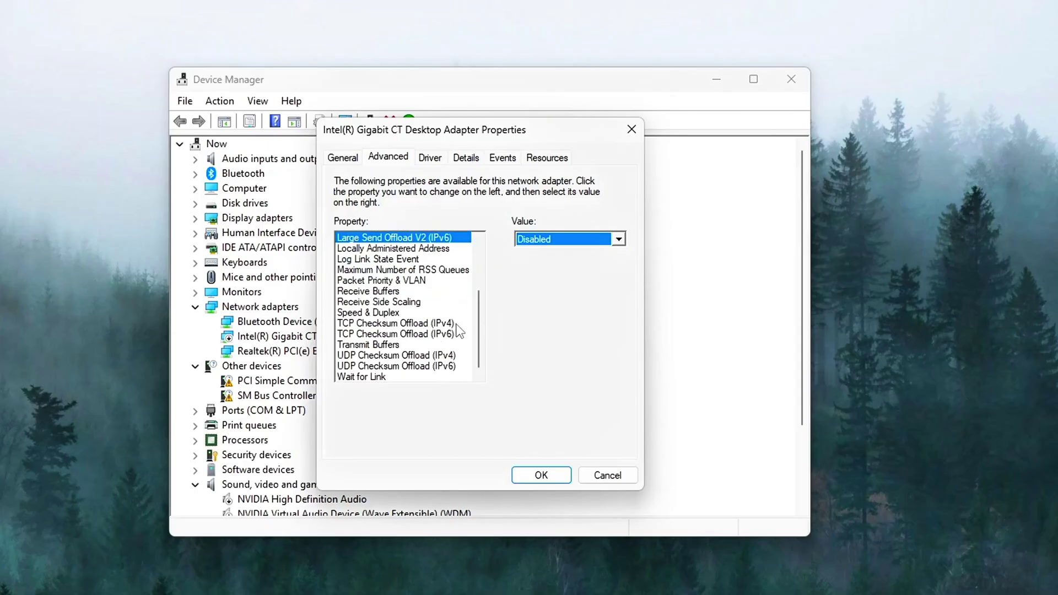
scroll(429, 348, up, 2)
scroll(428, 348, down, 2)
click(541, 475)
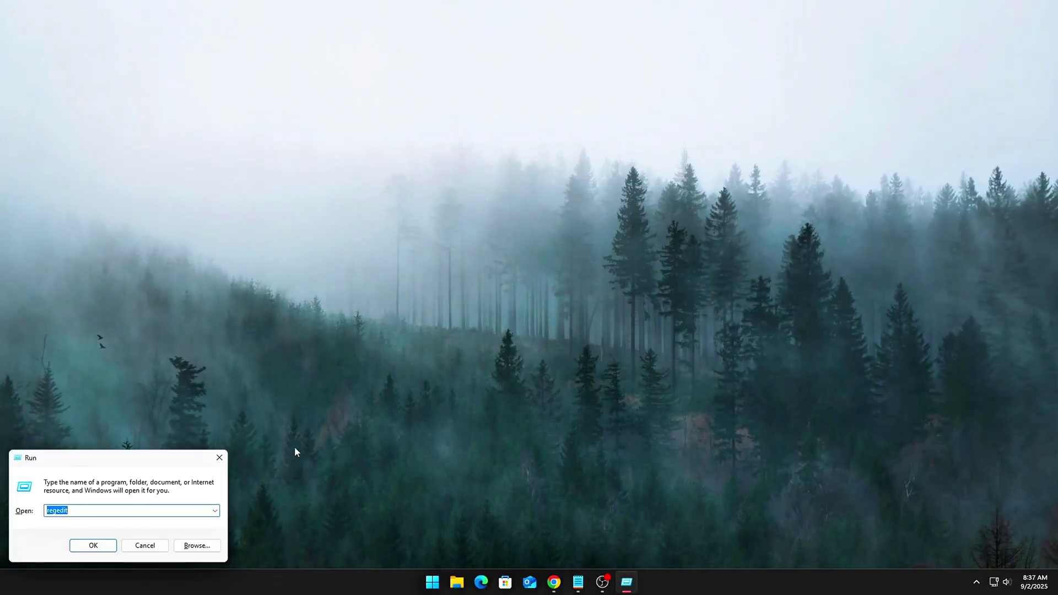
Step: Center the Run dialog and run regedit to launch Registry Editor
drag(208, 458, 577, 245)
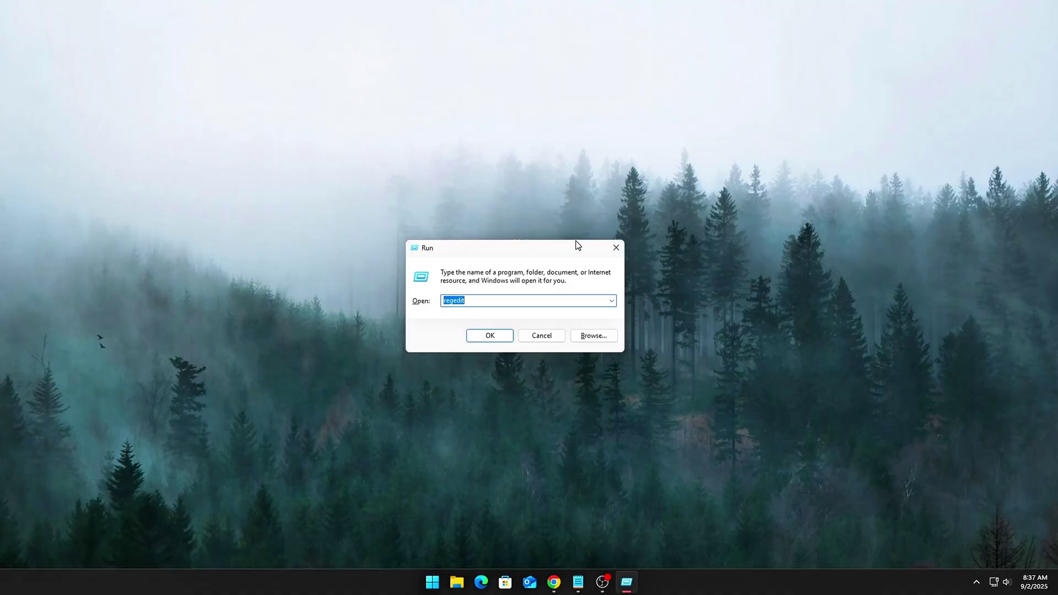
click(499, 340)
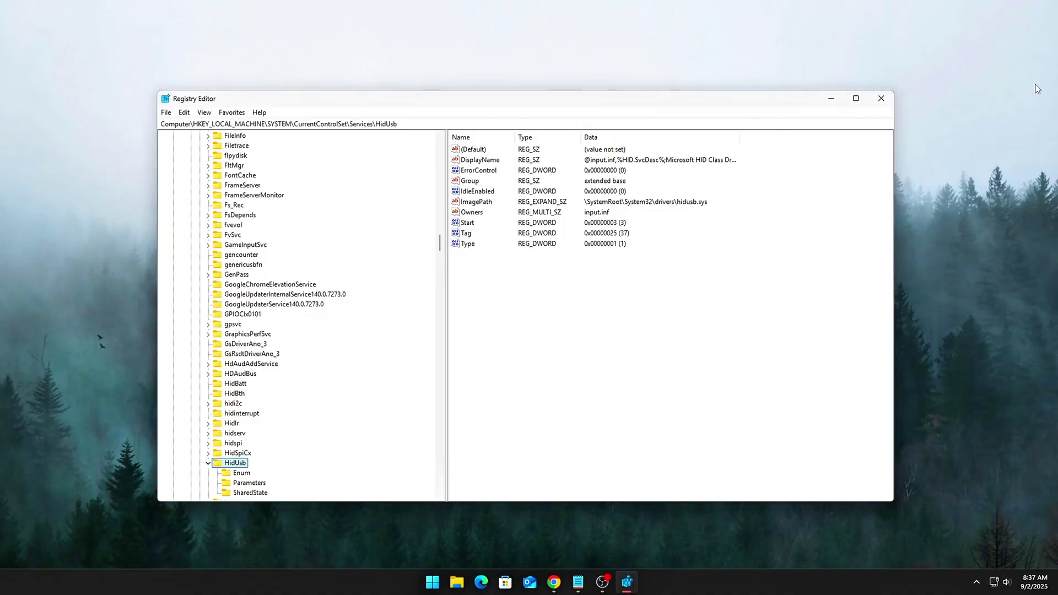
Step: Create DWORD DisableTaskOffload with data 1 under Tcpip\Parameters, then close Registry Editor
key(Return)
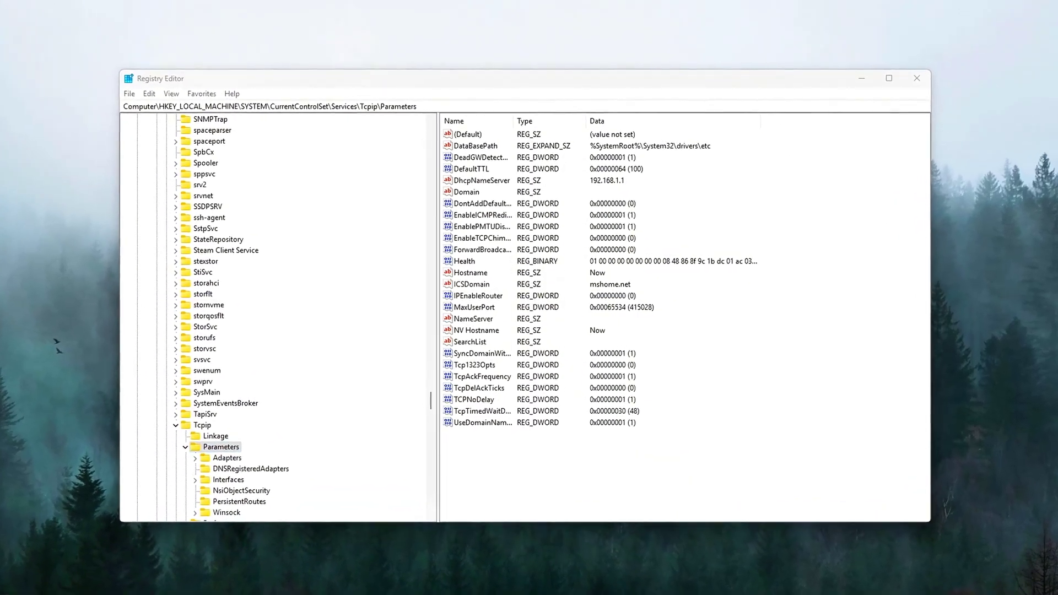
key(Tab)
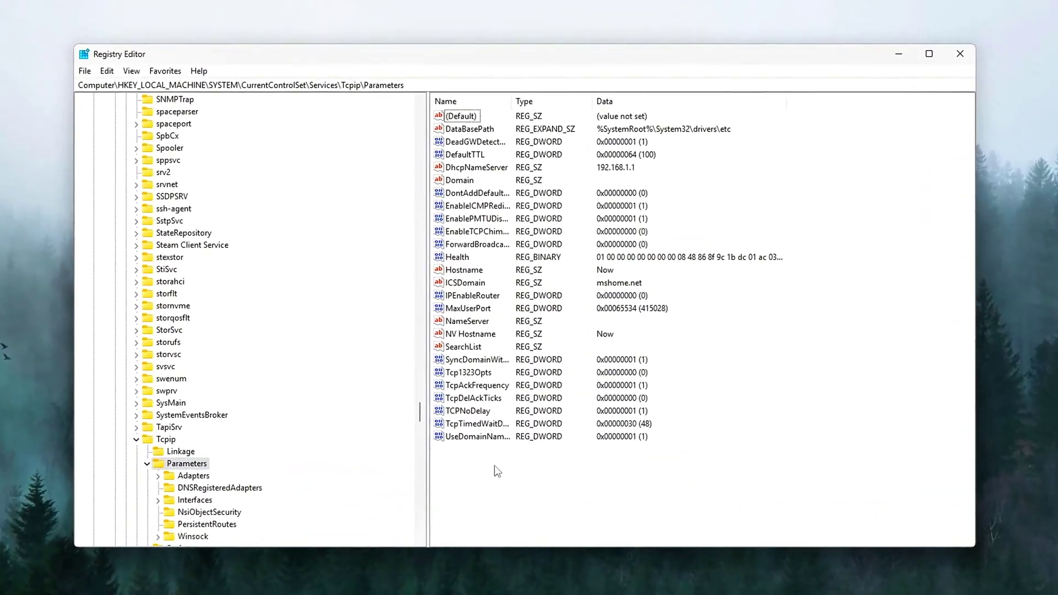
right_click(487, 537)
mouse_move(523, 550)
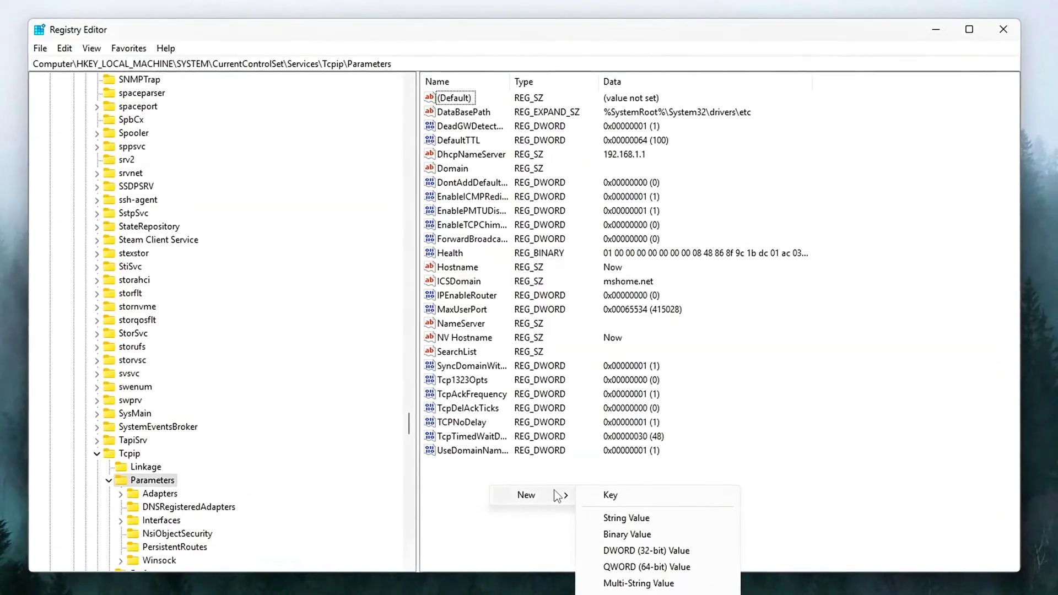
click(632, 549)
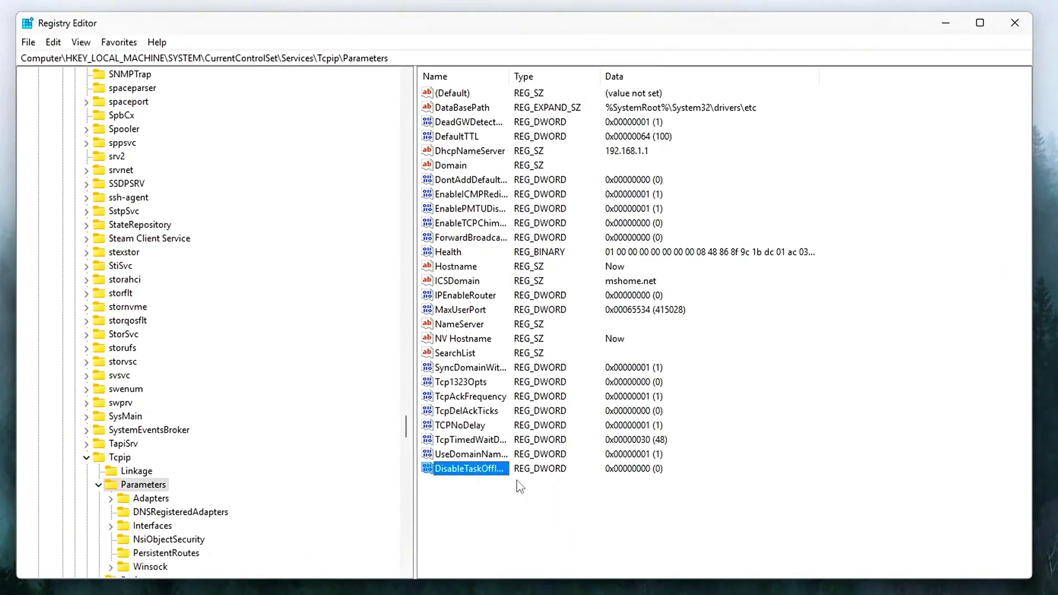
key(Return)
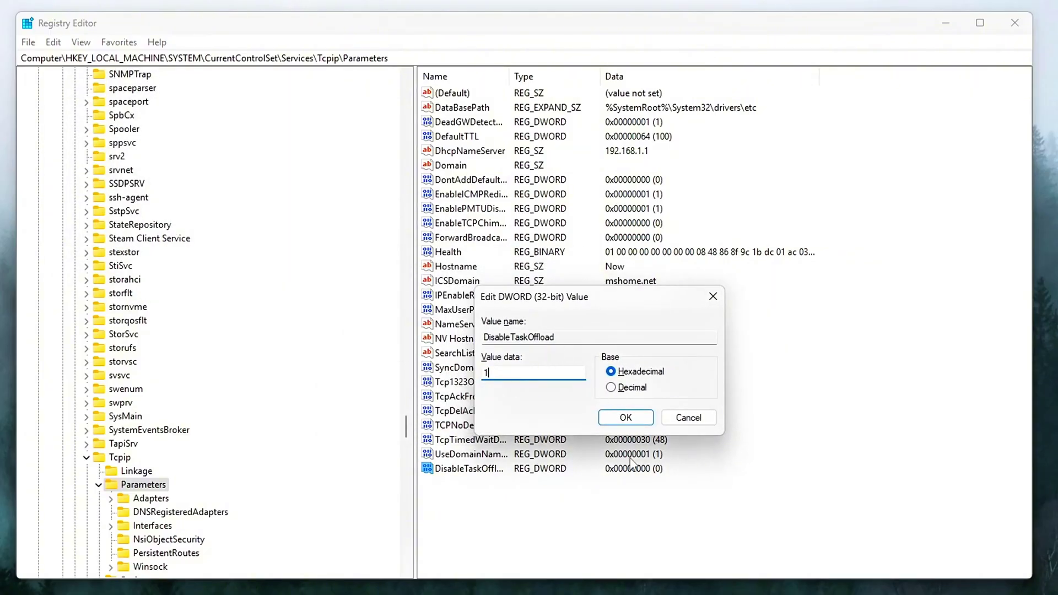
click(629, 414)
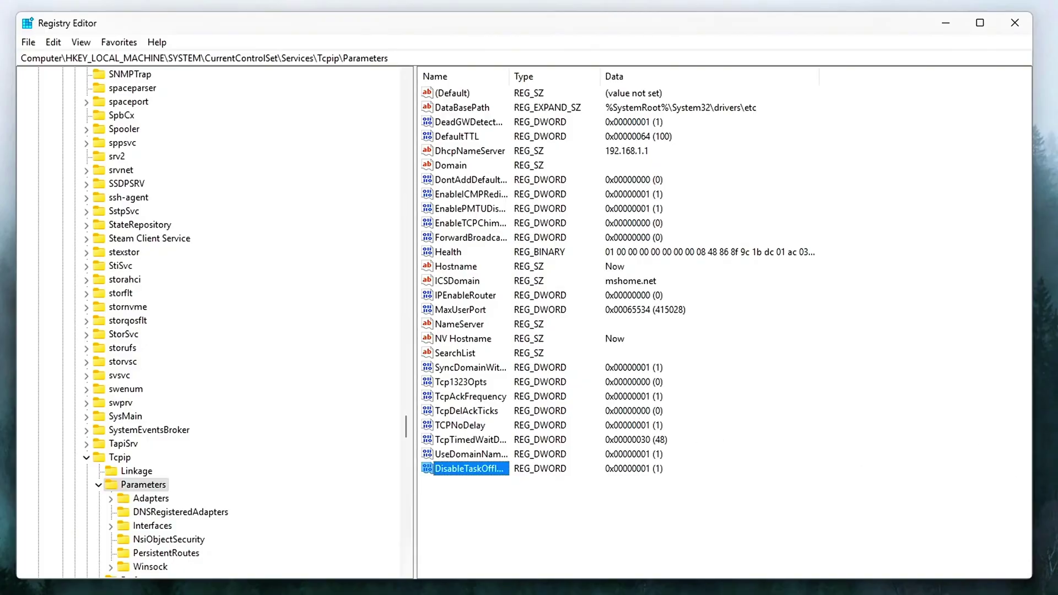
key(alt+F4)
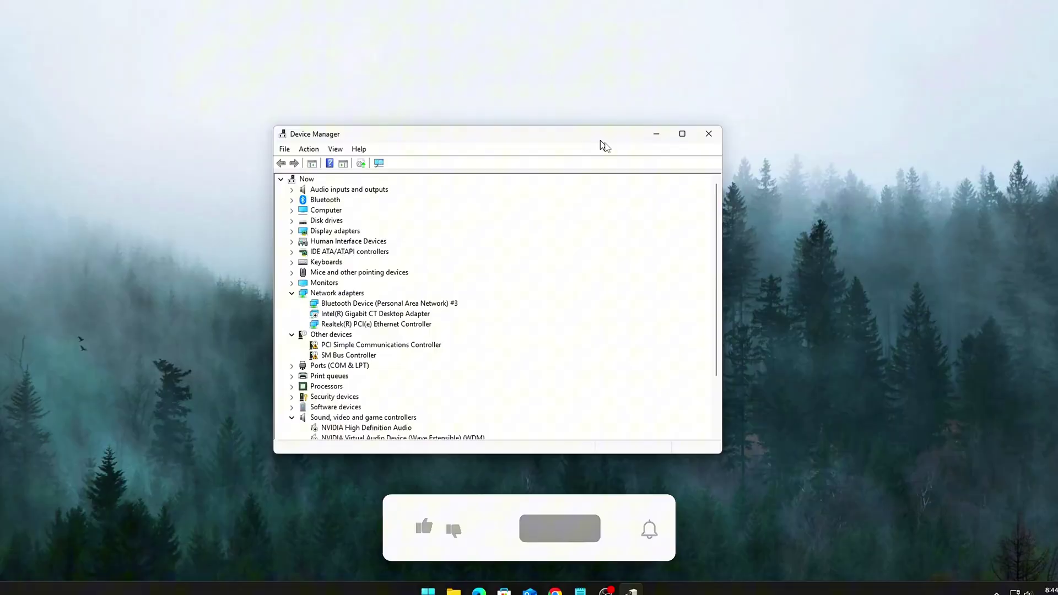
Step: Open the Intel Gigabit adapter's properties, then close them again
right_click(355, 314)
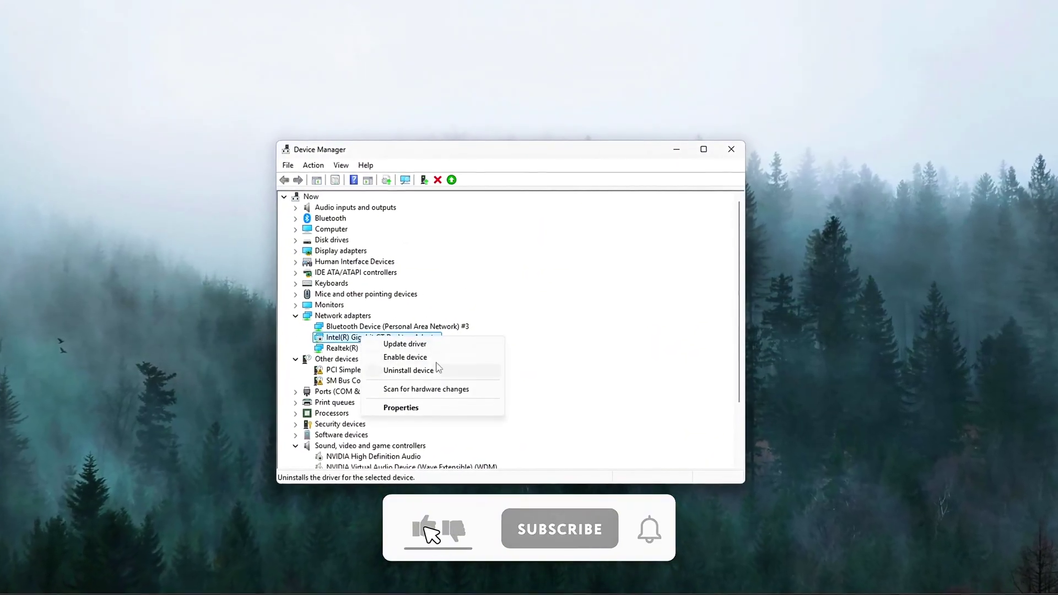
click(401, 408)
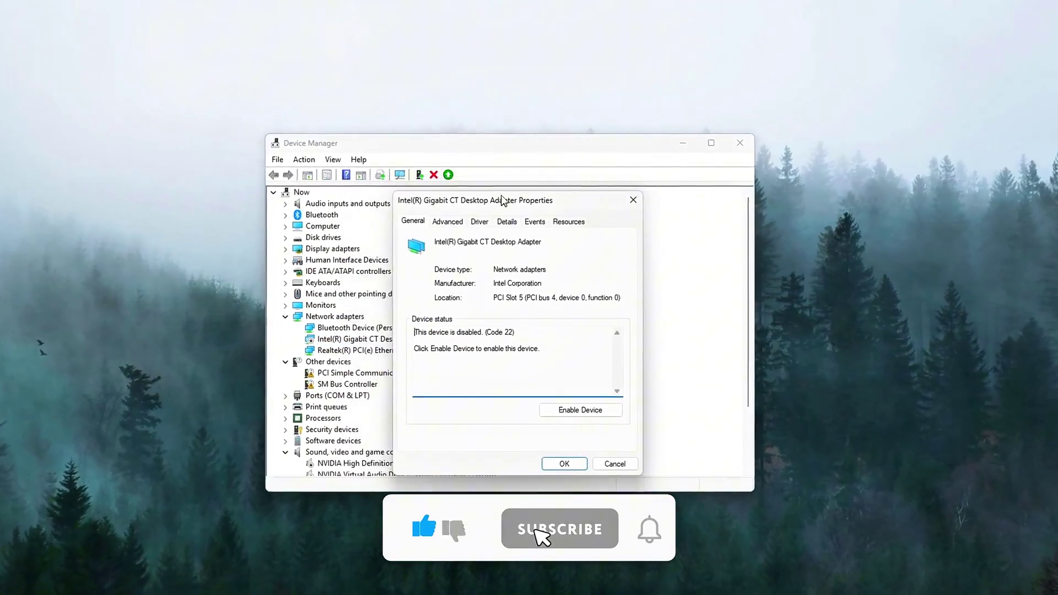
click(633, 200)
Step: Uncheck 'Allow the computer to turn off this device to save power' for USB Root Hub (USB 3.0)
scroll(750, 295, down, 3)
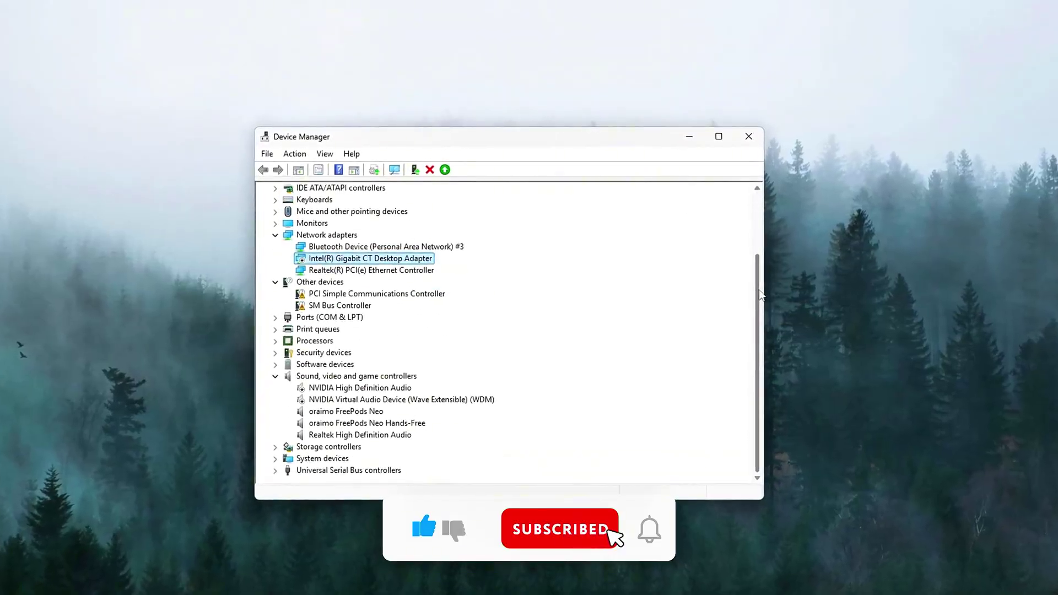
double_click(352, 471)
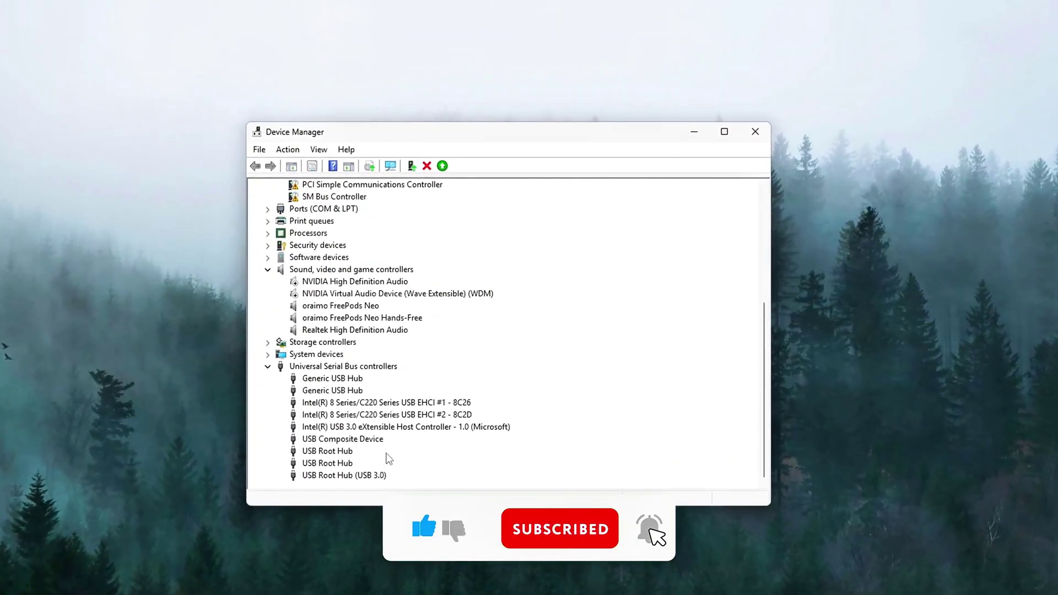
right_click(347, 483)
click(379, 544)
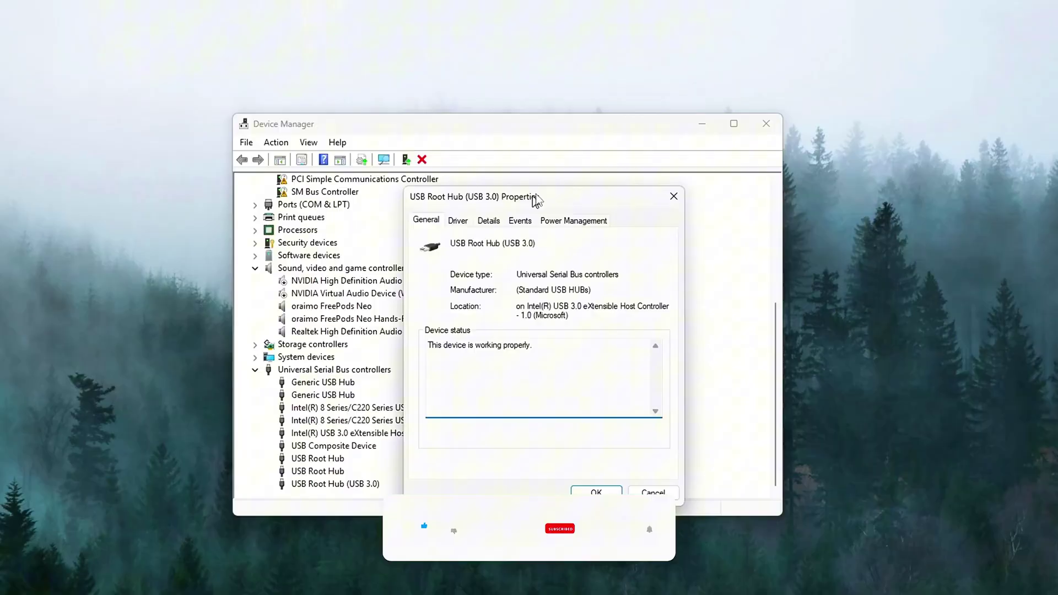
drag(538, 200, 511, 175)
click(549, 200)
click(441, 256)
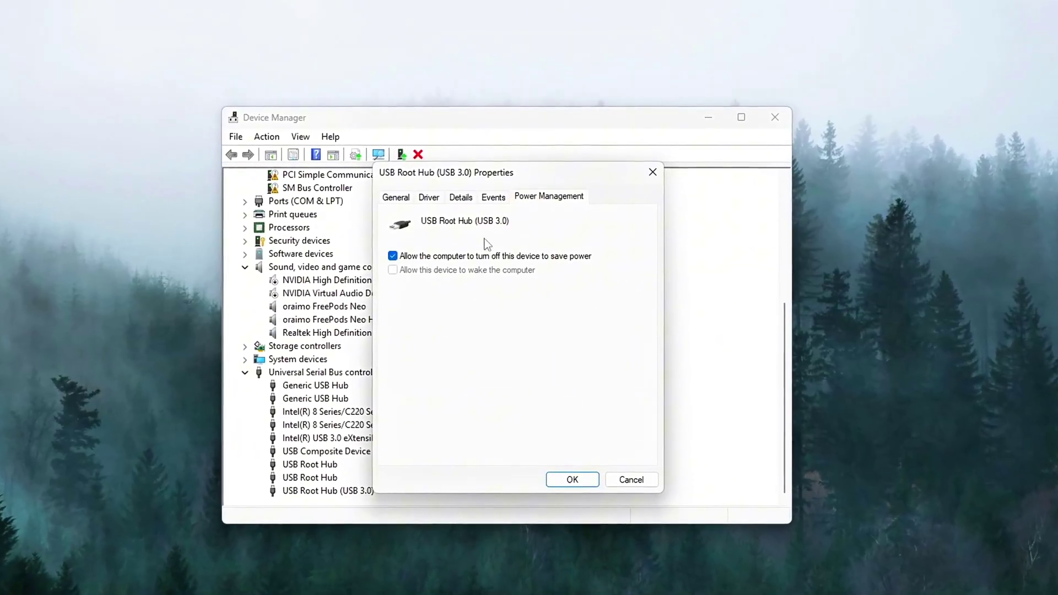
click(393, 255)
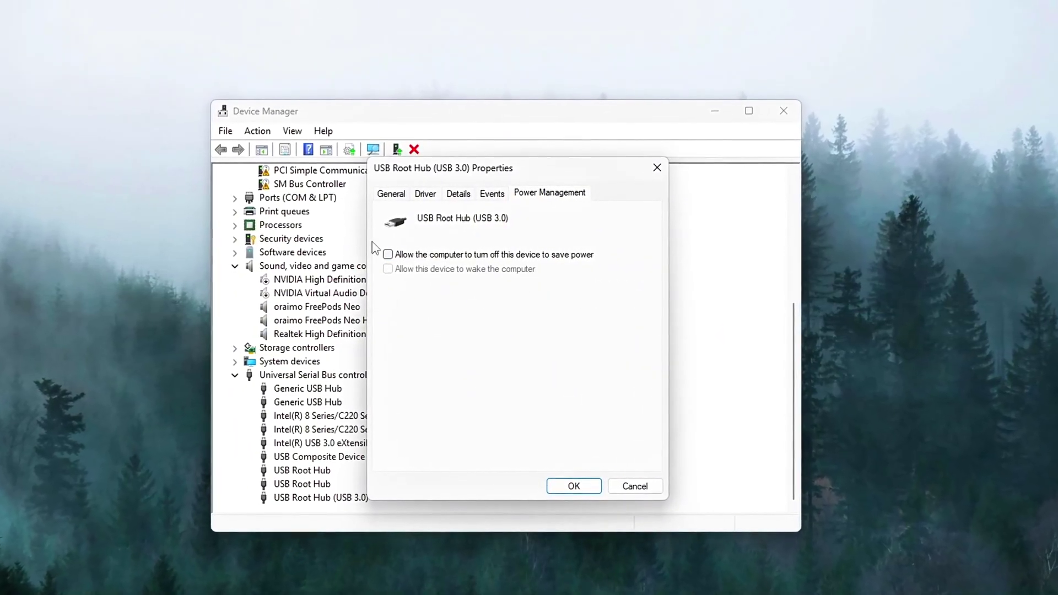
click(574, 486)
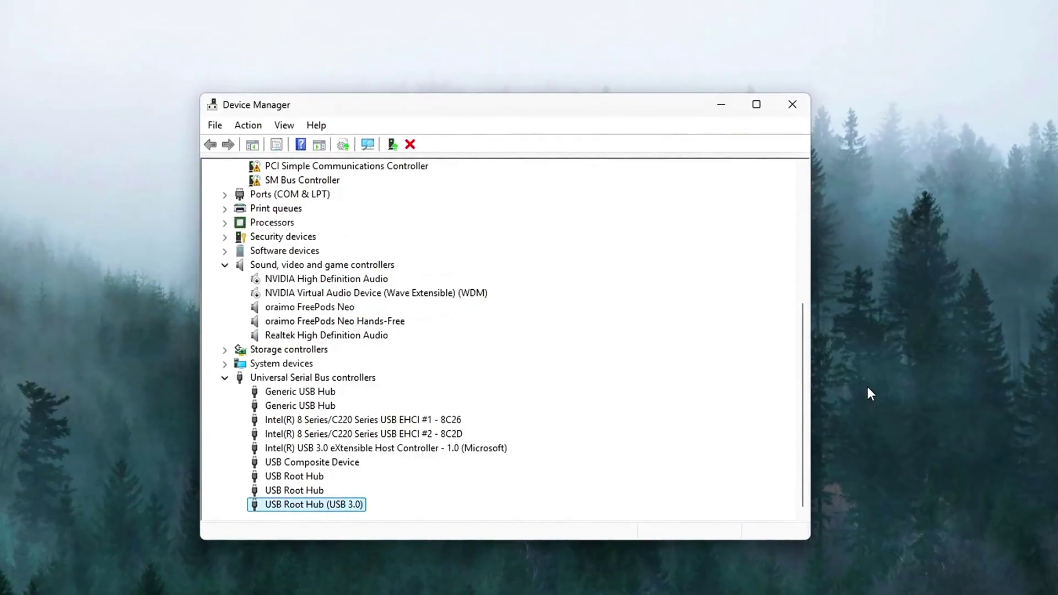
click(792, 104)
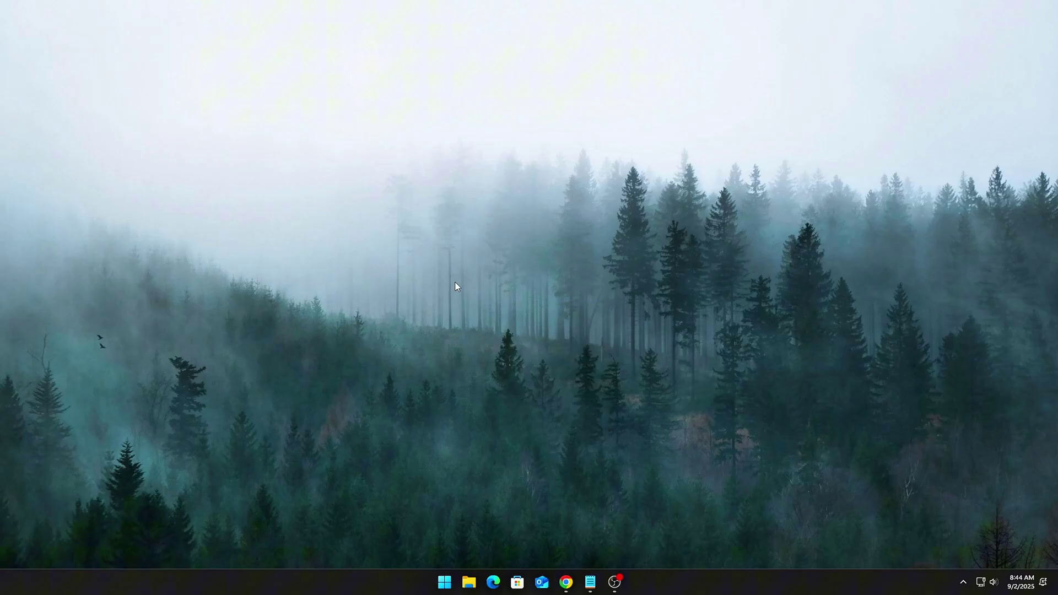
key(super+x)
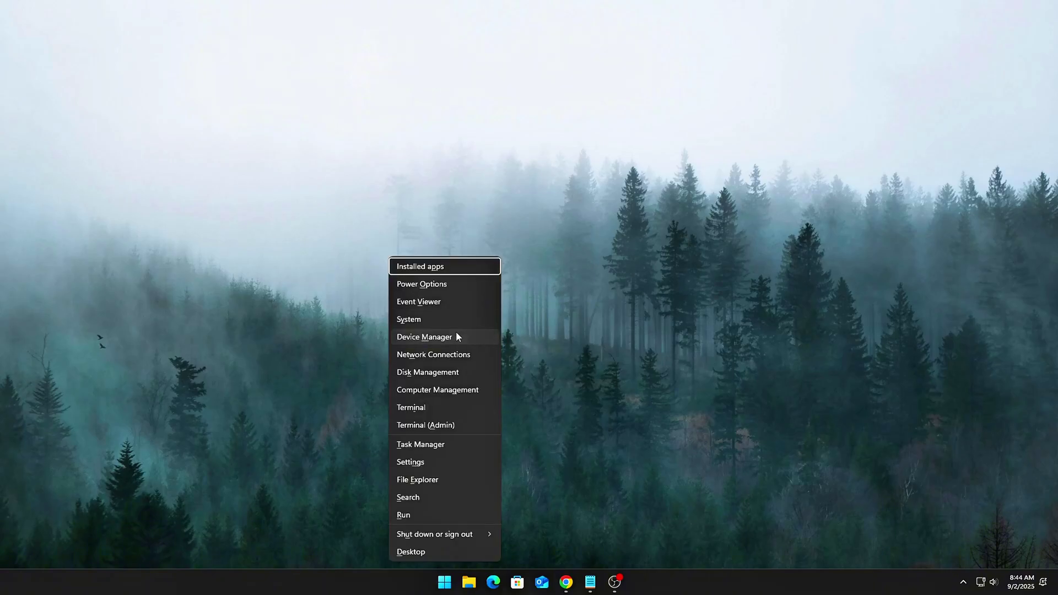
click(455, 335)
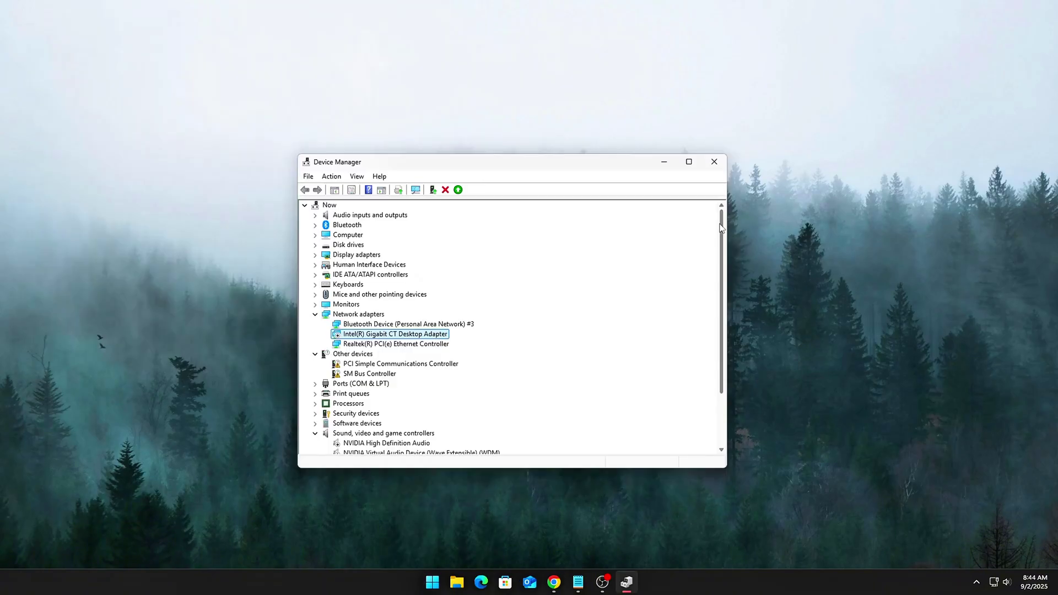
scroll(705, 264, down, 3)
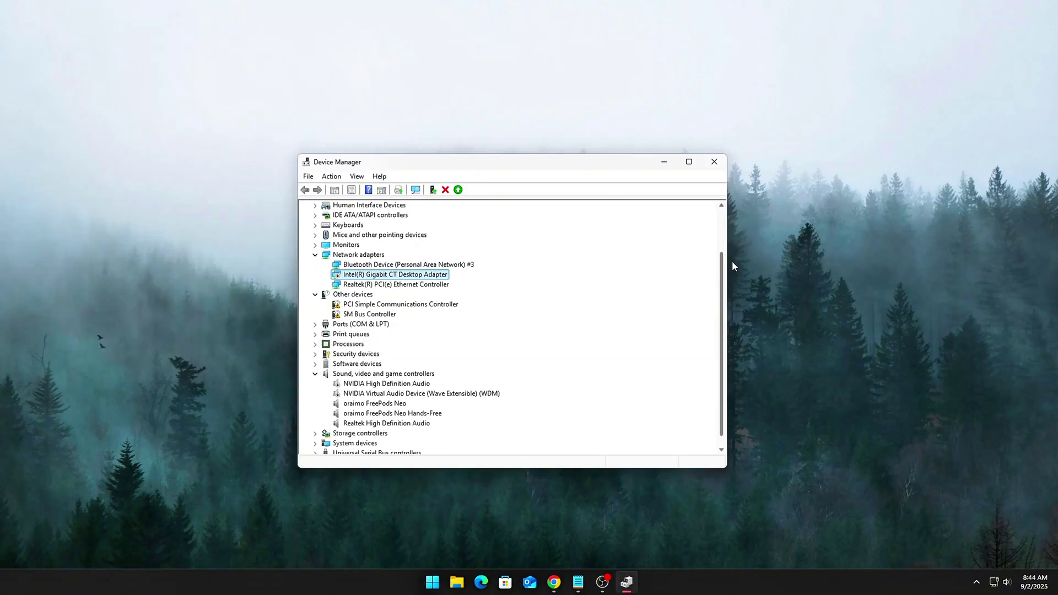
click(316, 442)
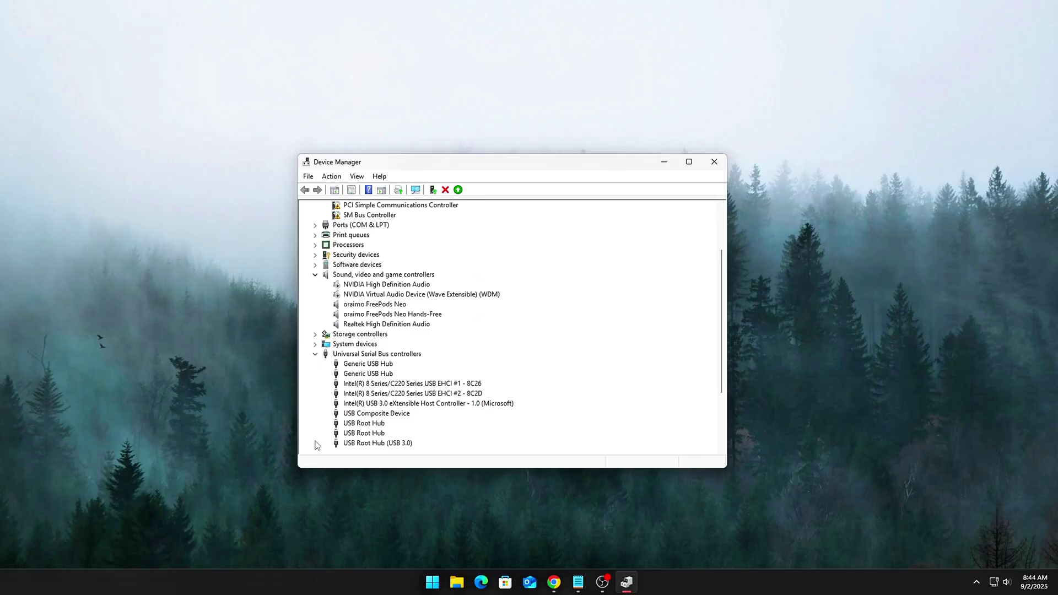
right_click(379, 444)
click(416, 495)
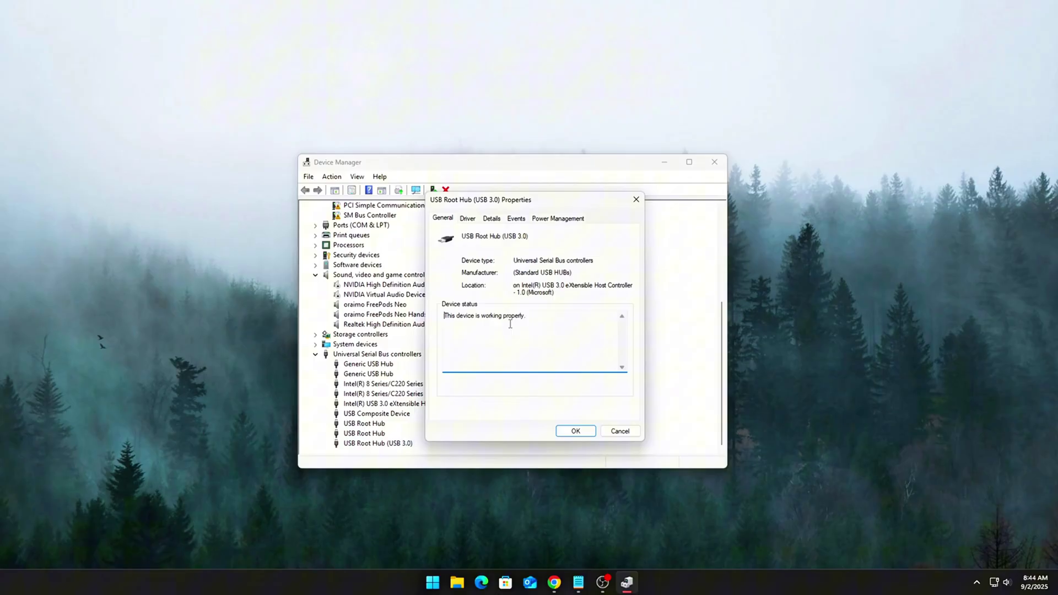
mouse_move(528, 202)
mouse_down()
mouse_move(538, 211)
mouse_move(514, 206)
mouse_up()
click(544, 220)
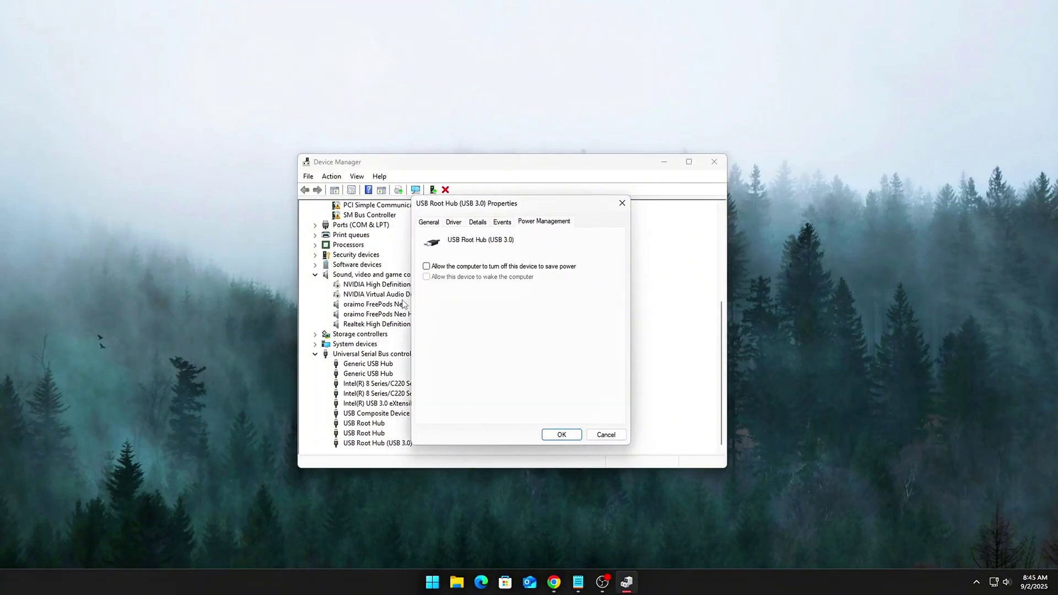
click(562, 435)
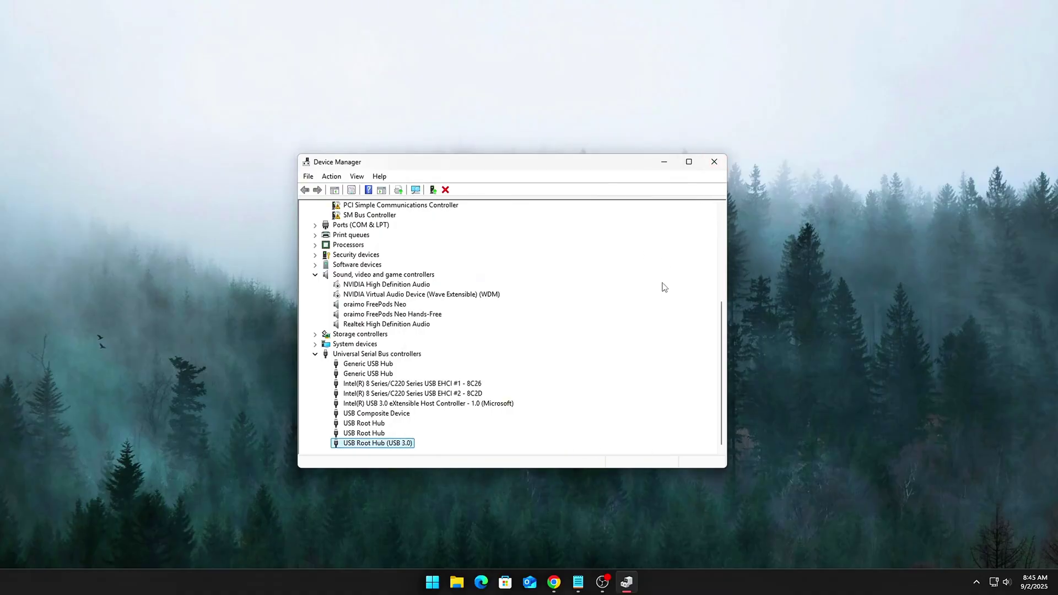
scroll(367, 266, up, 2)
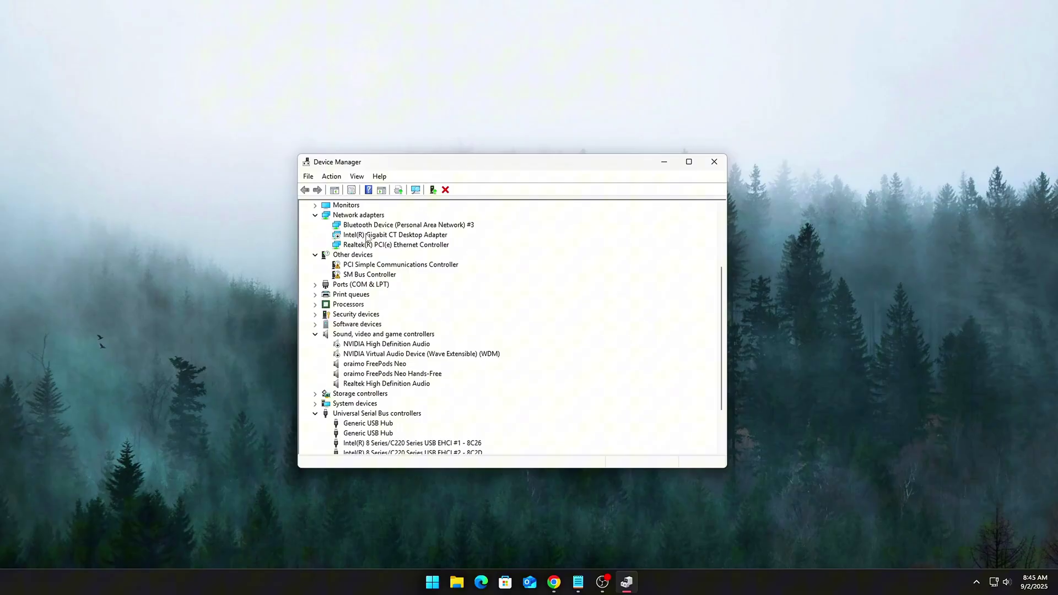
scroll(369, 244, down, 2)
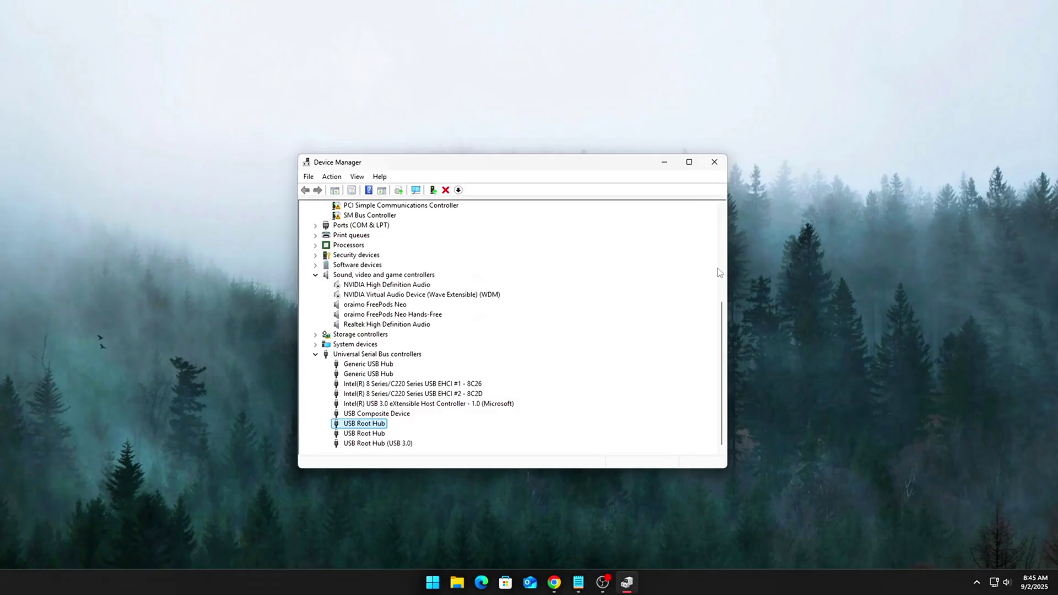
key(alt+F4)
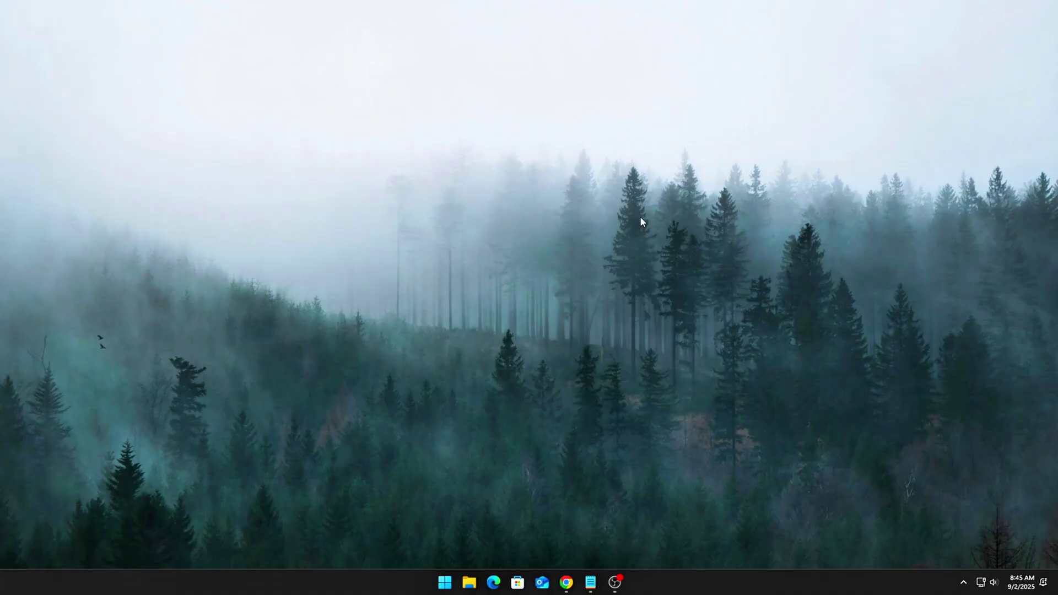
Step: In Command Prompt, run the REG ADD command setting HiberbootEnabled to 0 and check the success message
key(super)
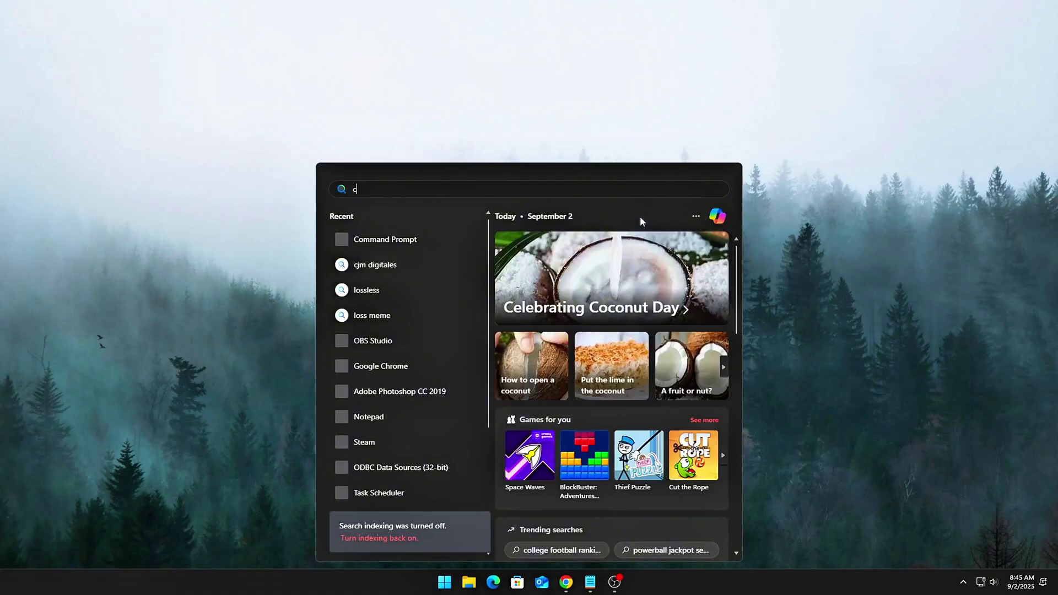
text(cmd)
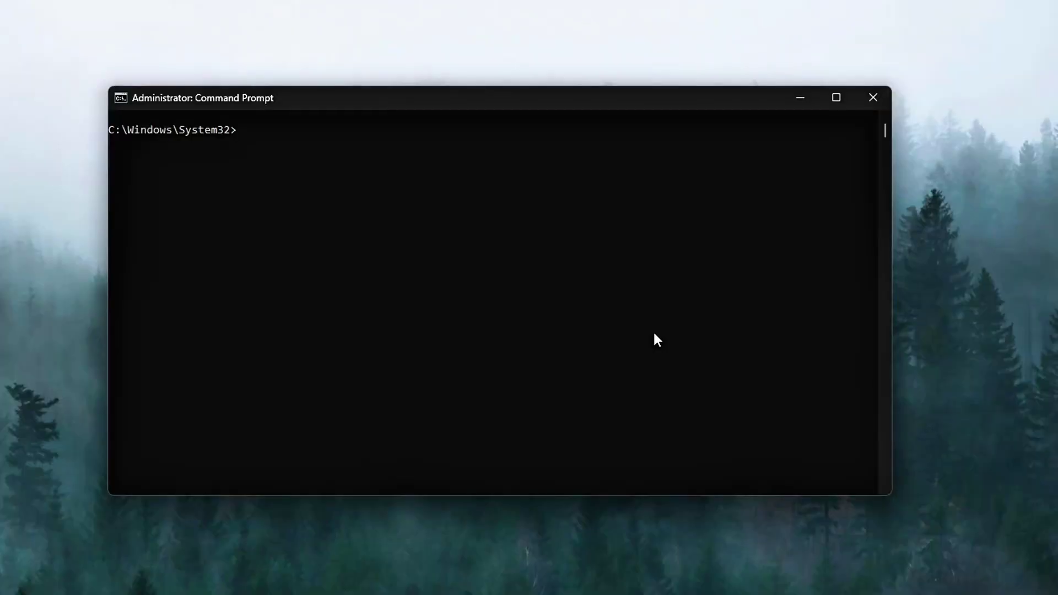
key(ctrl+v)
key(Return)
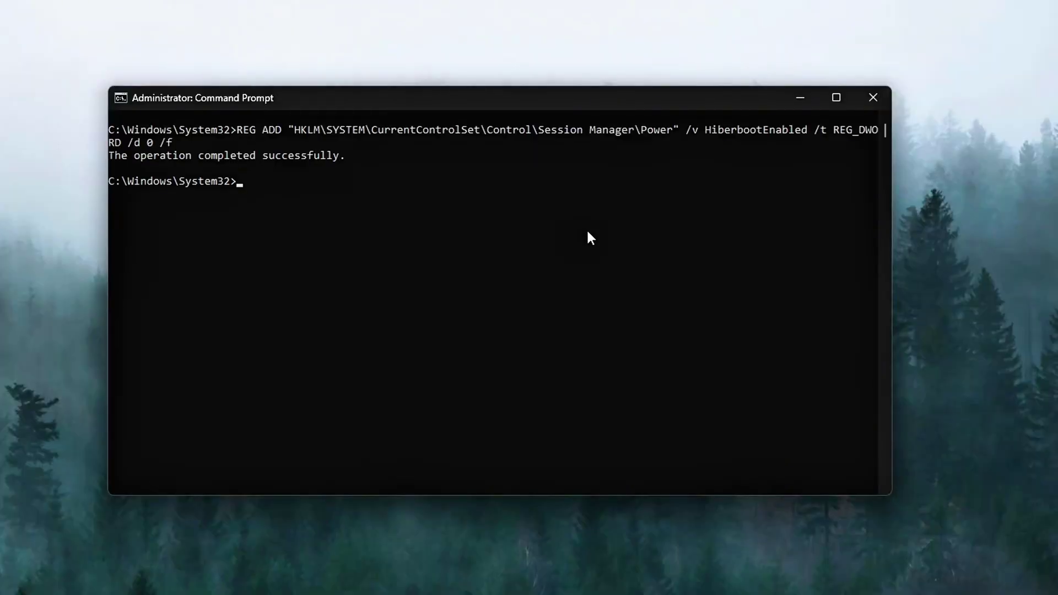
drag(347, 159, 322, 157)
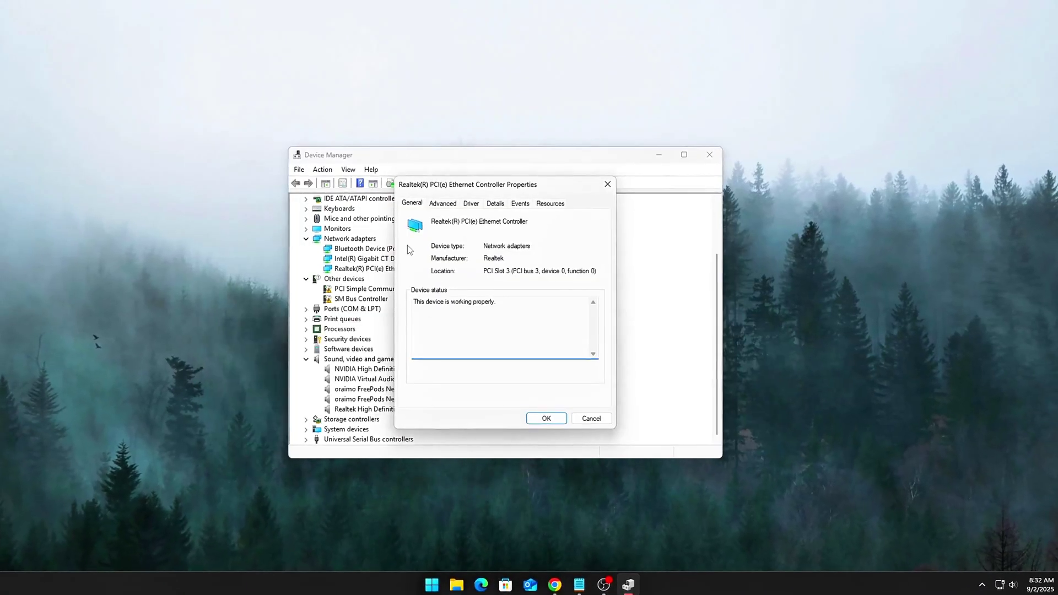
Step: Highlight the useplatformtick Yes line in the bcdedit Windows Boot Loader output
click(526, 199)
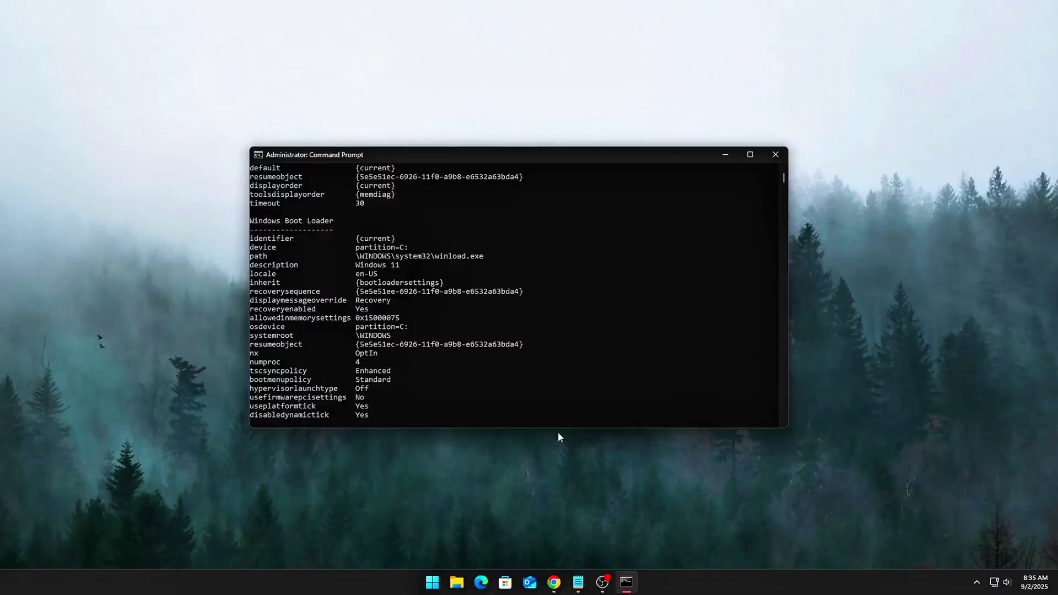
drag(365, 414, 233, 416)
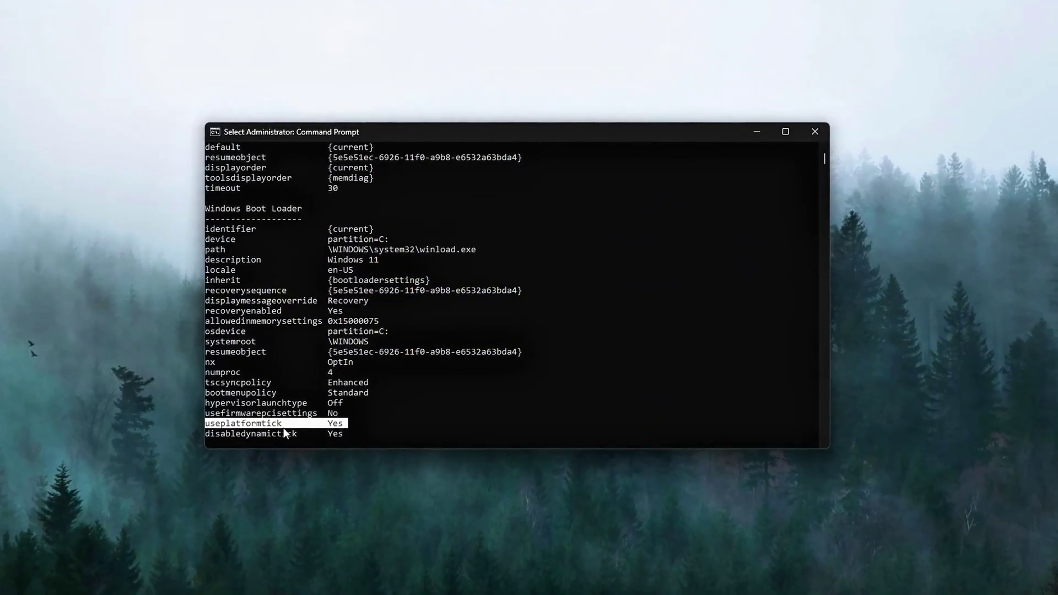
scroll(360, 434, down, 1)
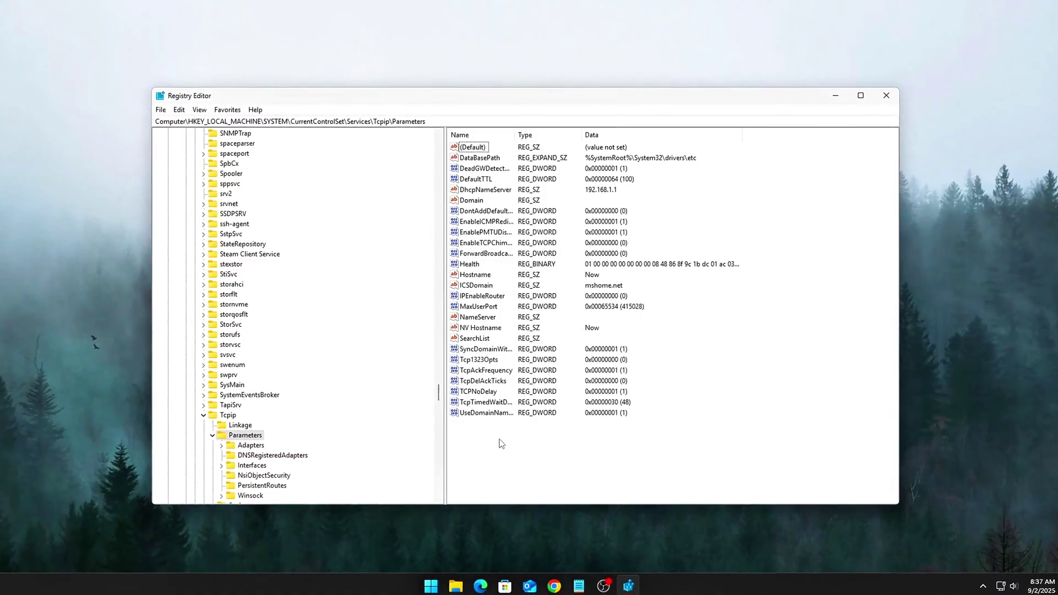
Step: Add a new DWORD in Tcpip Parameters named DisableTaskOffload, deleting a stray 'Name:' prefix
right_click(502, 440)
mouse_move(545, 448)
click(628, 490)
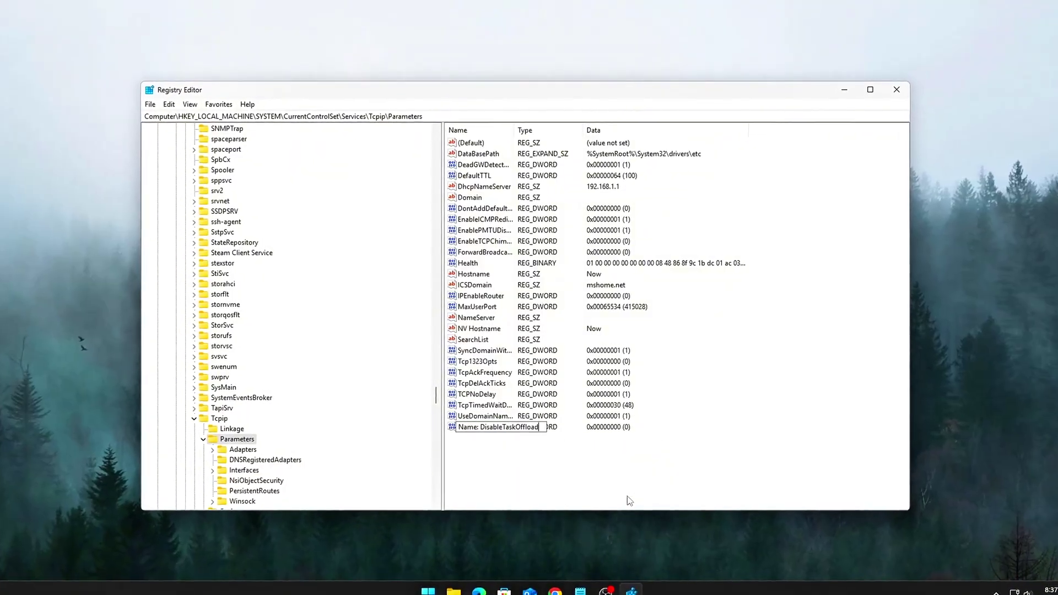
key(ctrl+v)
key(Return)
right_click(527, 428)
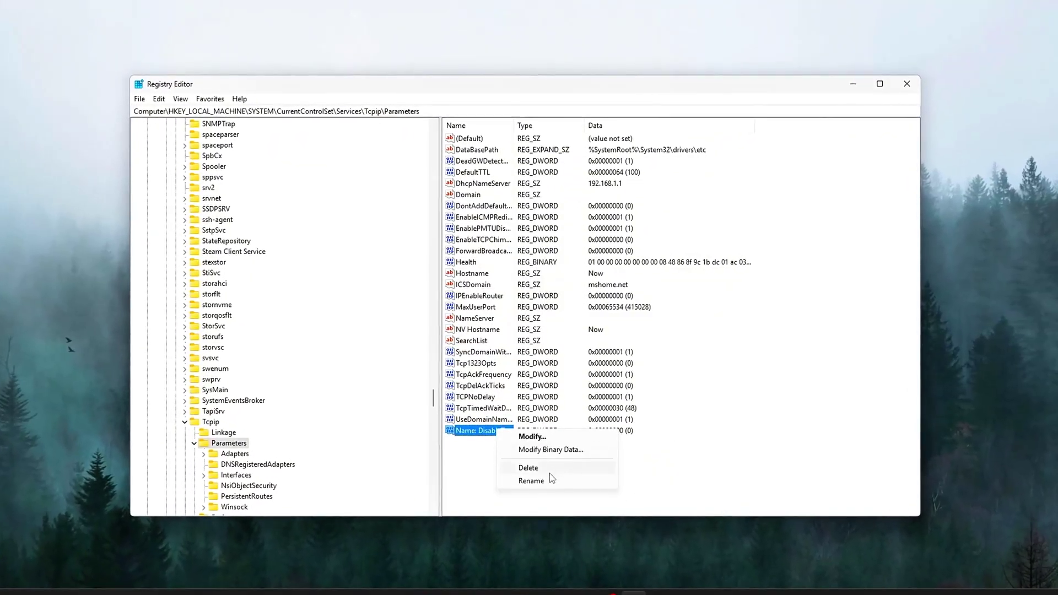
click(551, 490)
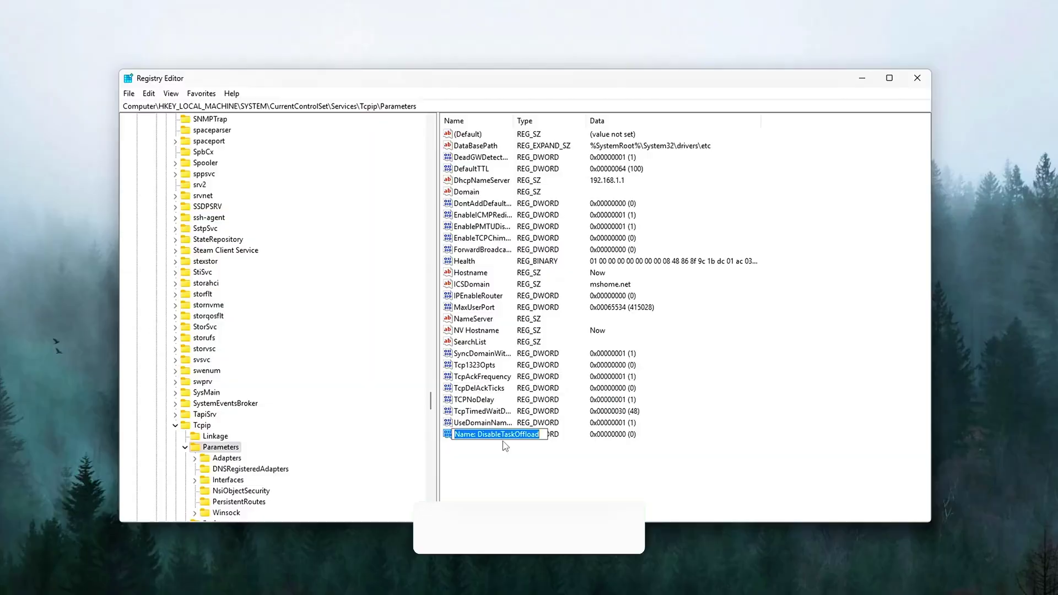
key(Home)
key(ctrl+shift+Right)
key(Delete)
key(Return)
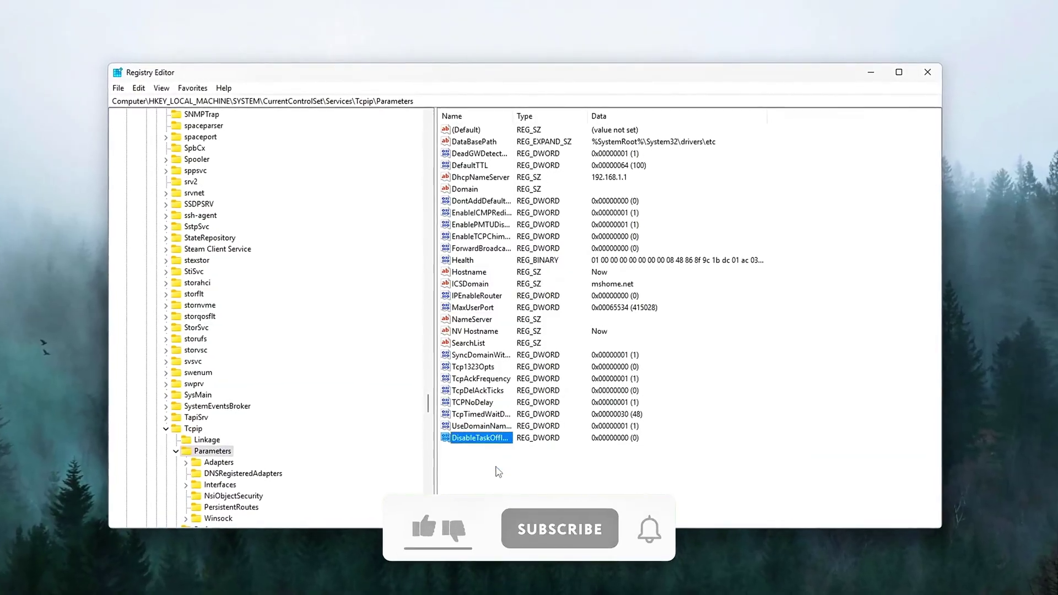
Step: Set DisableTaskOffload's value data to 1
key(Return)
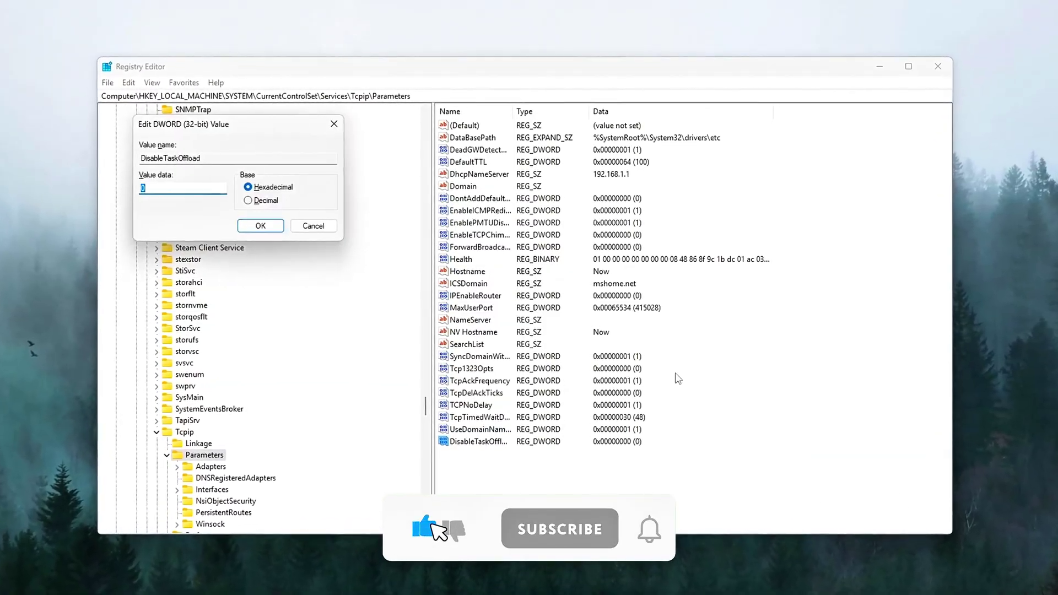
drag(296, 126, 648, 300)
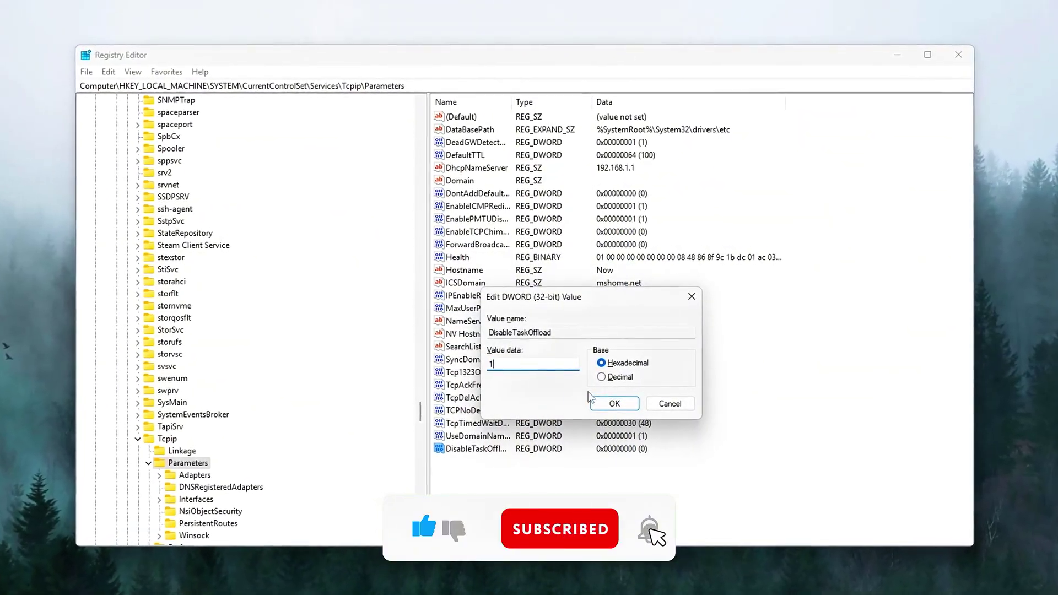
click(618, 404)
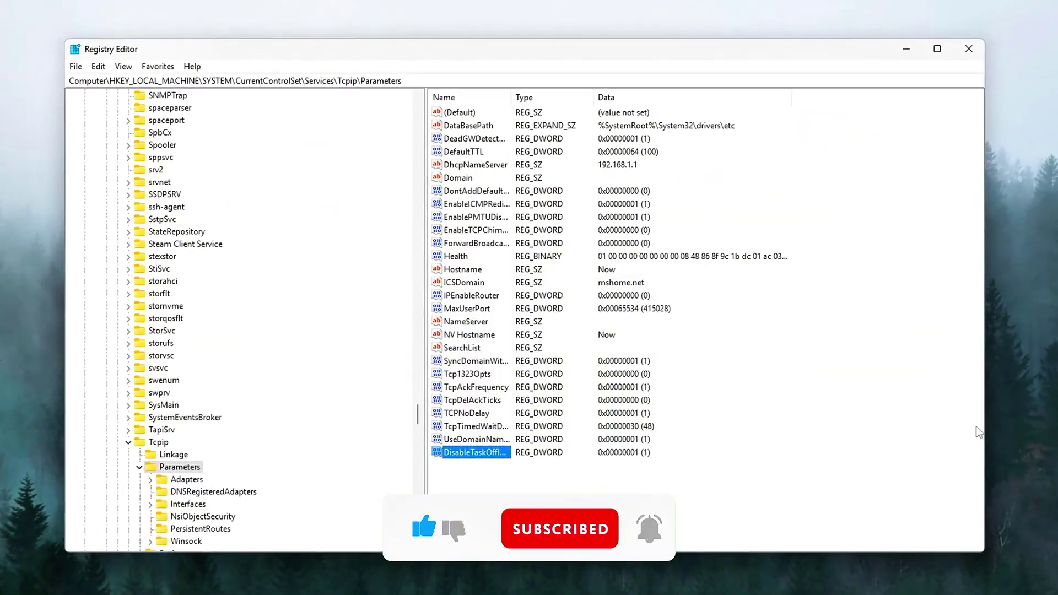